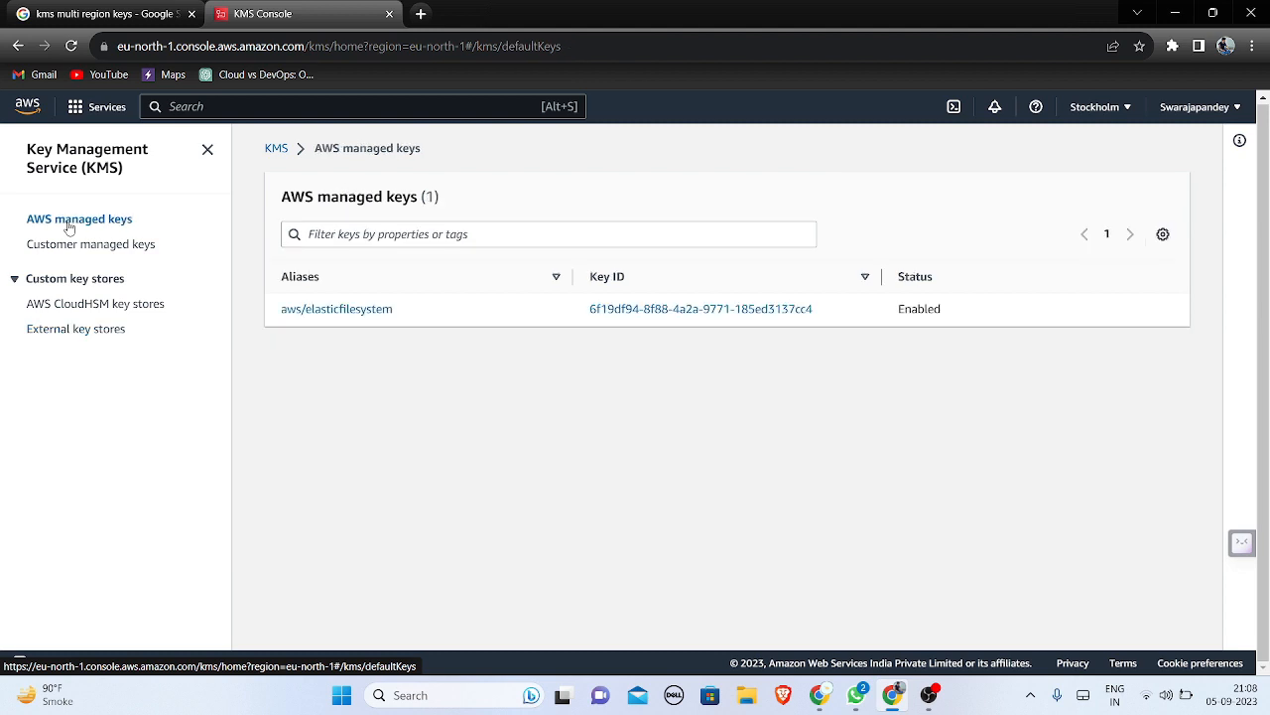
- Open the aws/elasticfilesystem managed key and examine its key policy's allowed actions, conditions and principals
click(374, 313)
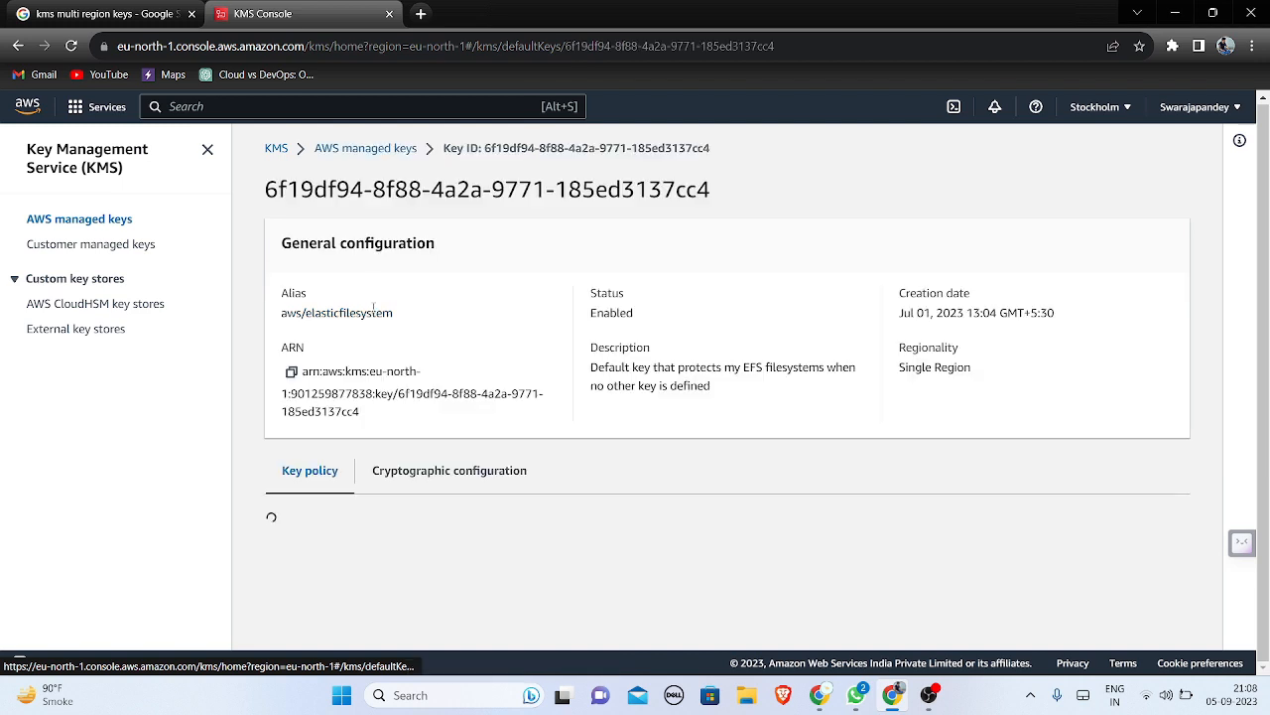
scroll(442, 422, down, 3)
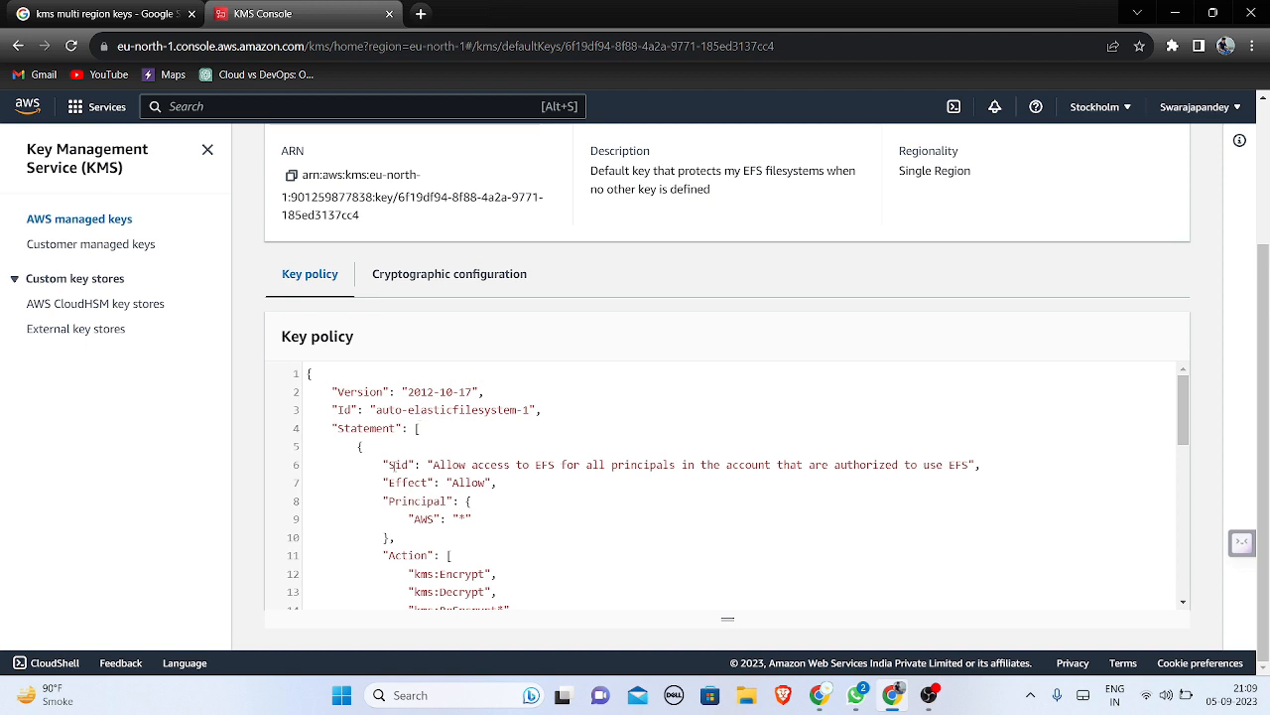
scroll(412, 422, down, 1)
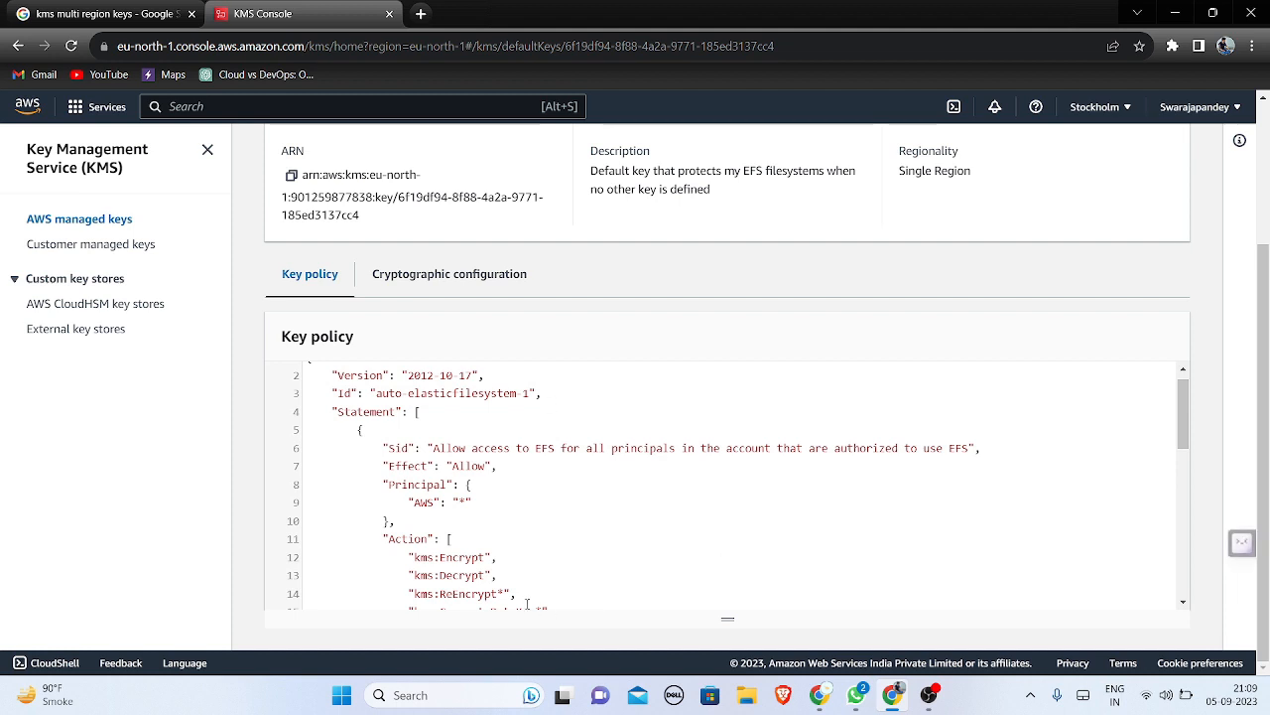
scroll(507, 496, down, 2)
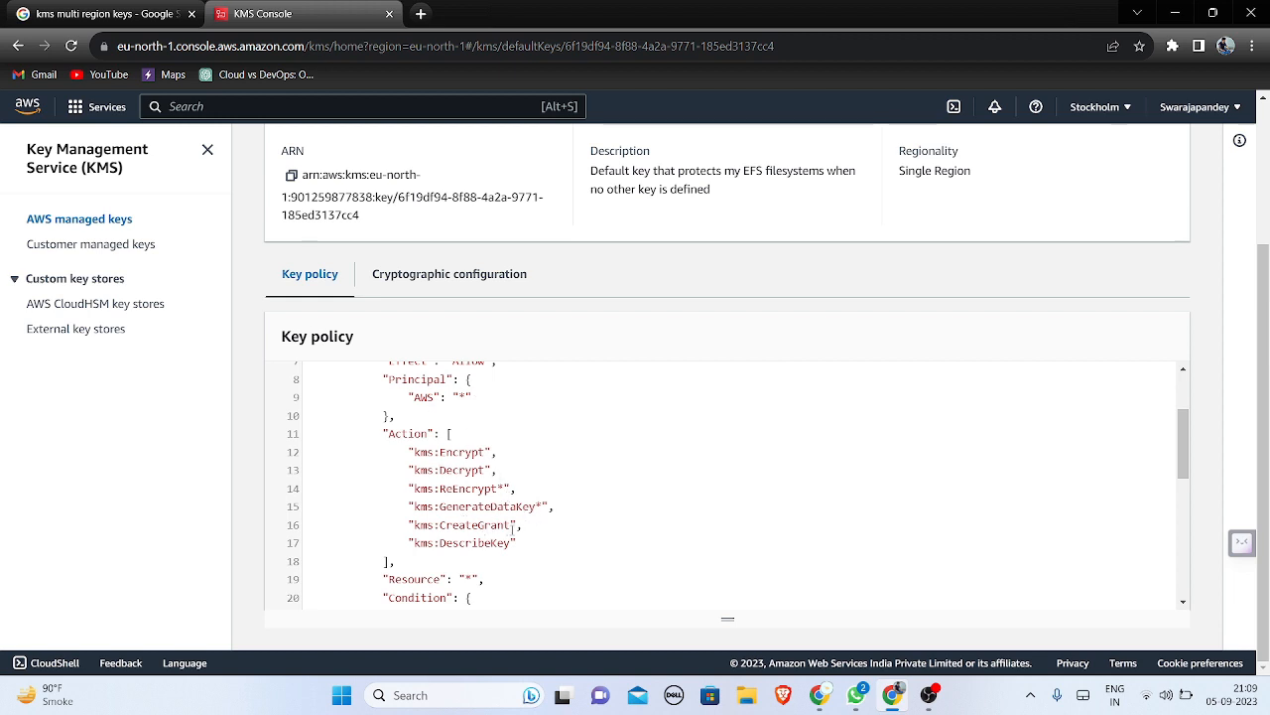
scroll(513, 529, down, 3)
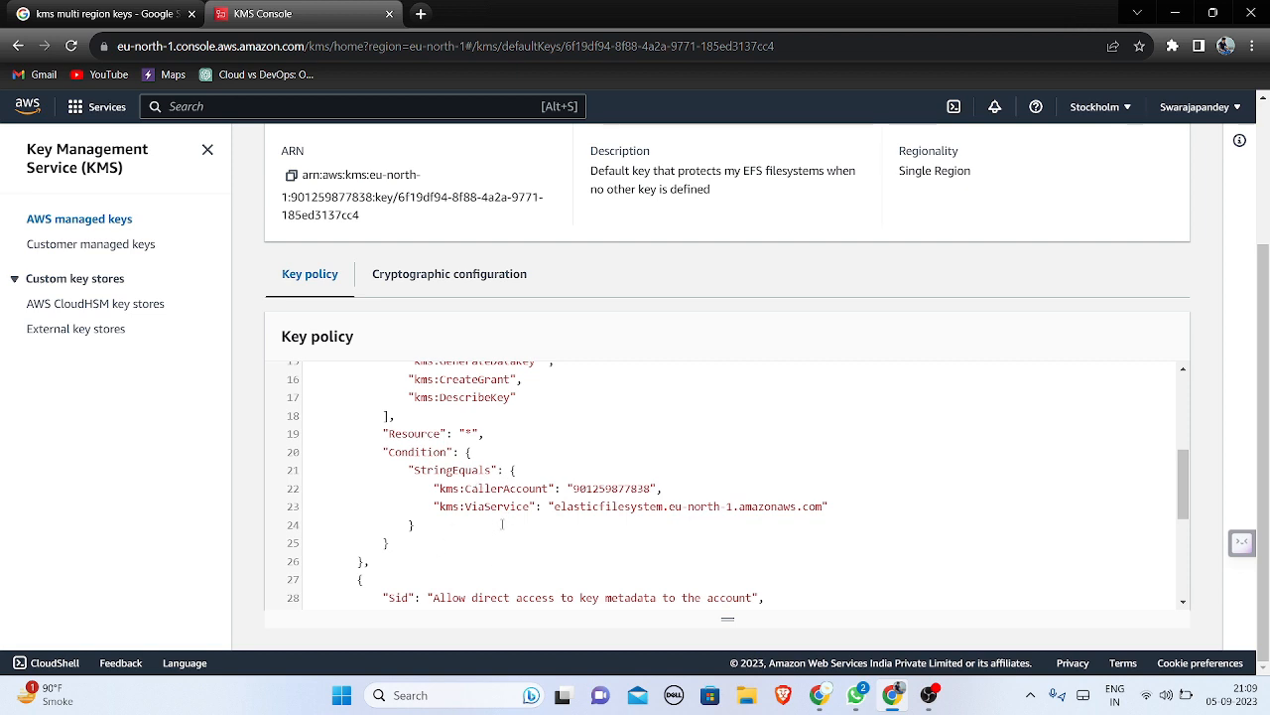
drag(554, 507, 824, 506)
click(824, 506)
scroll(574, 542, down, 3)
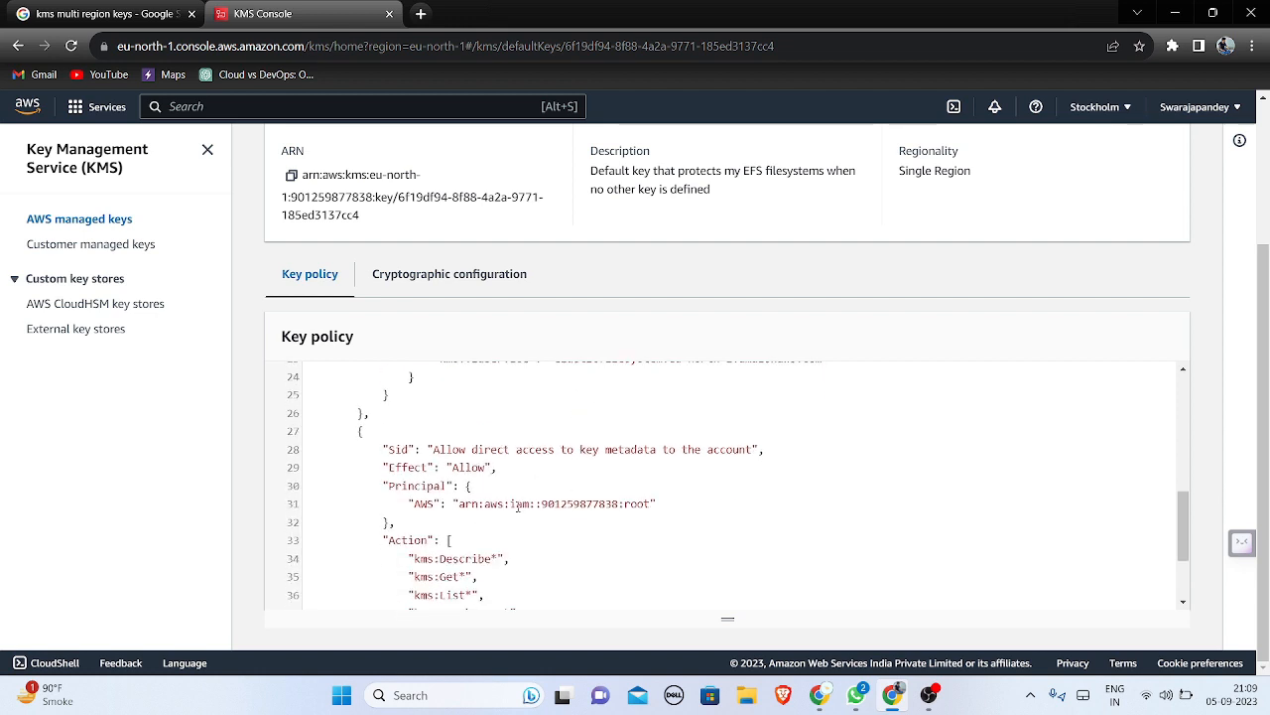
scroll(518, 506, down, 2)
scroll(447, 467, up, 4)
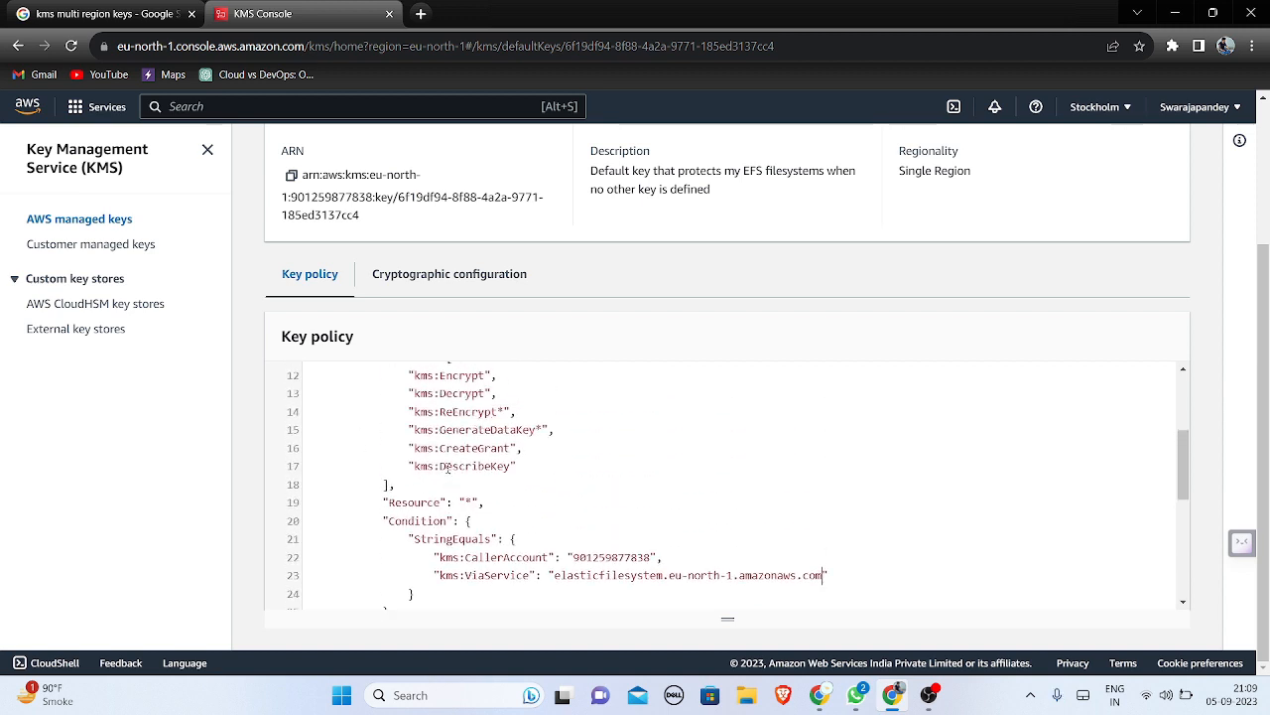
scroll(448, 467, up, 1)
- View the customer managed keys and the external key stores, then return to the customer managed keys
click(69, 248)
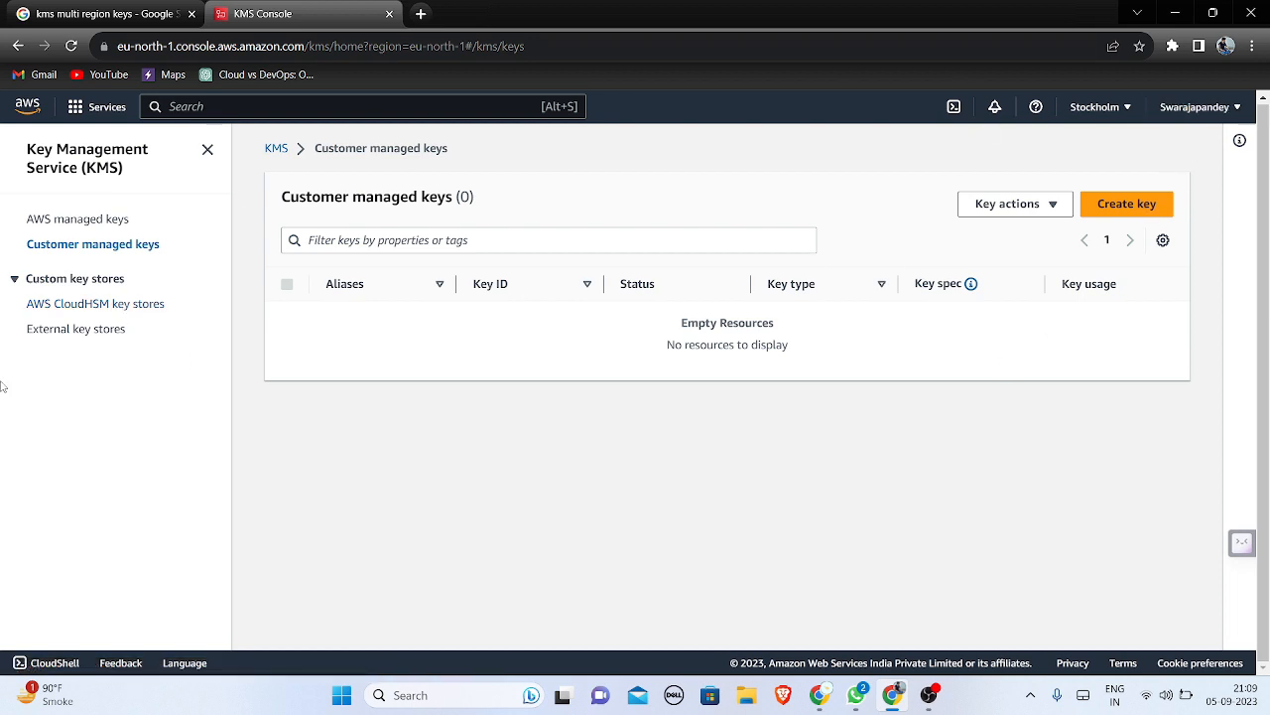
click(114, 332)
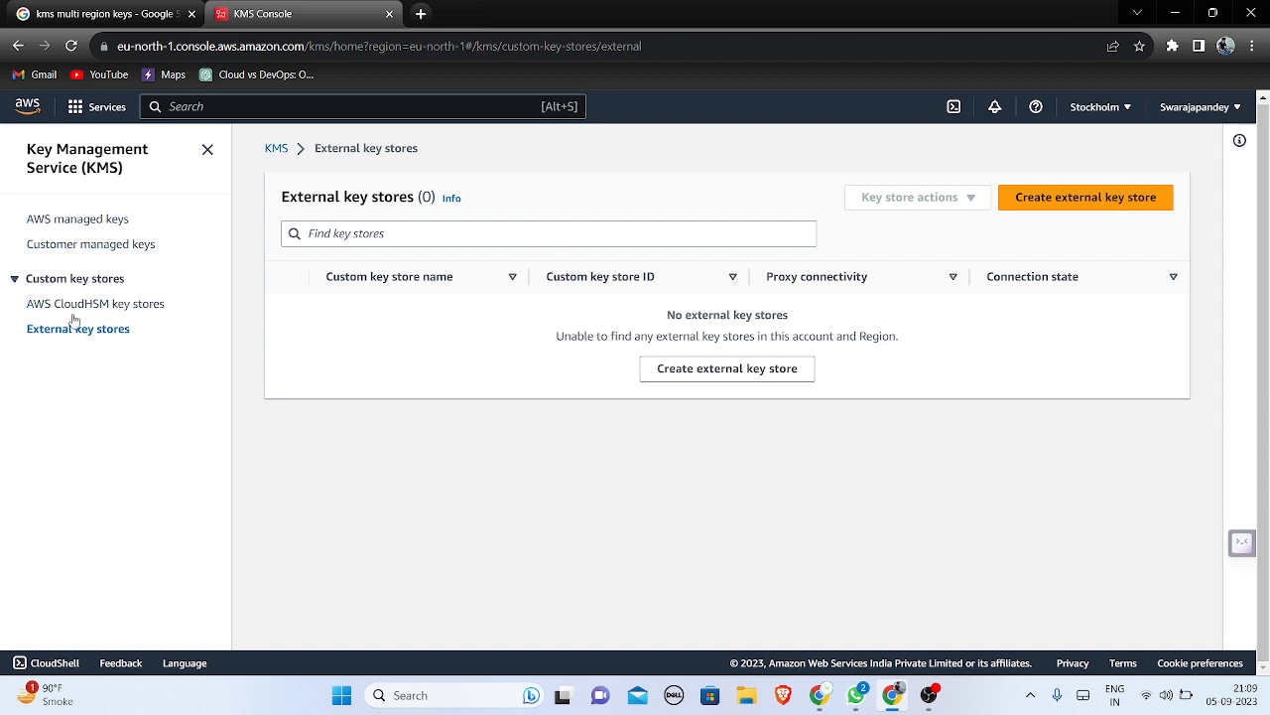
click(102, 244)
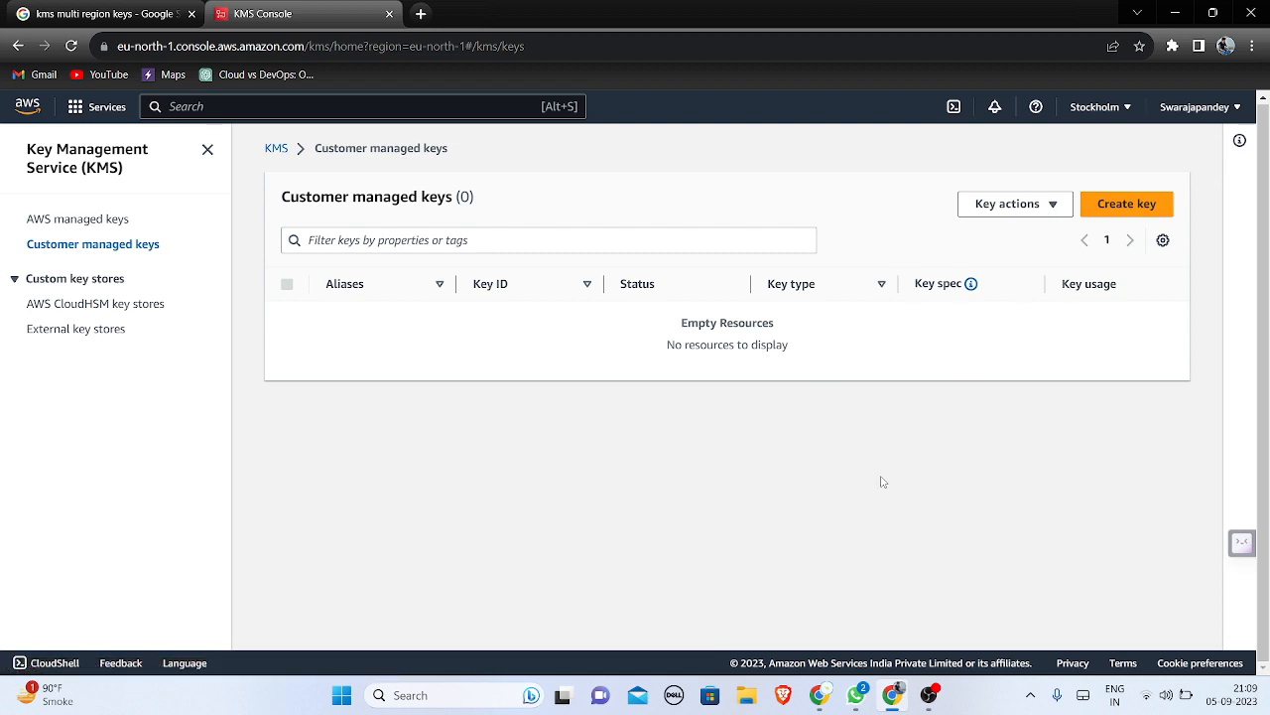
- Start a new customer managed key configured as symmetric, encrypt and decrypt, with KMS key material and Single-Region regionality
click(1098, 207)
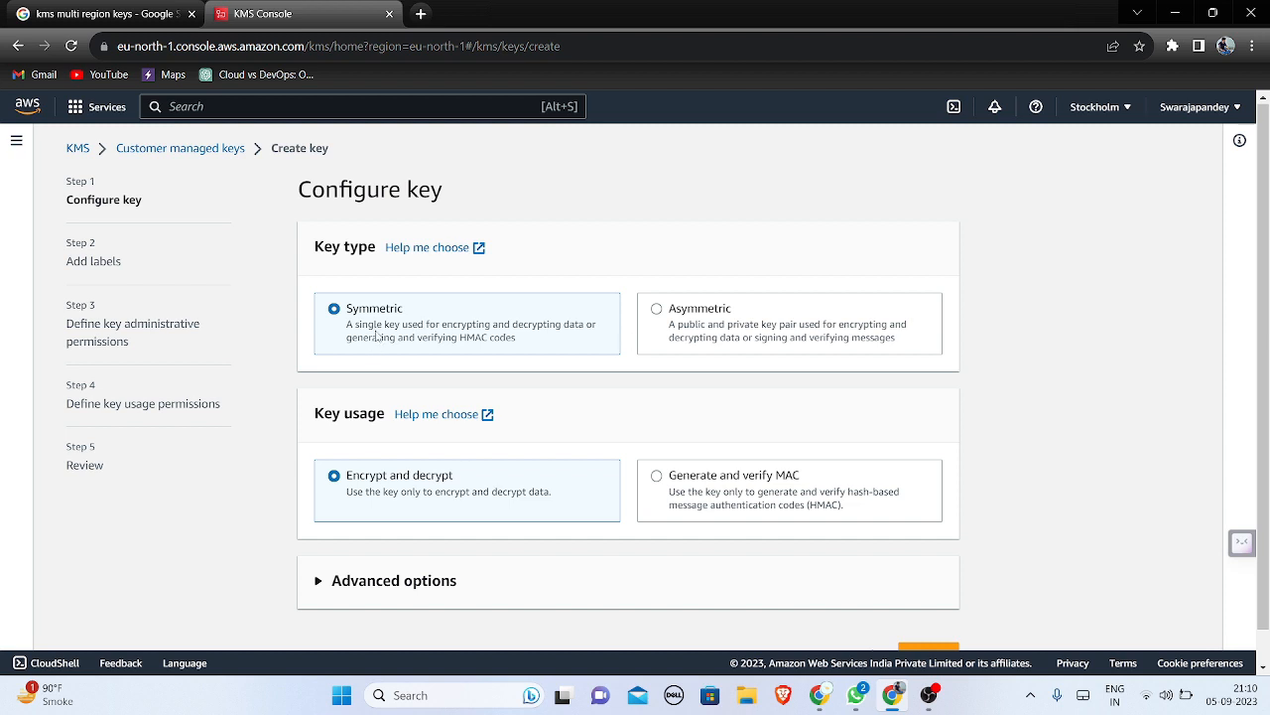
scroll(377, 337, down, 1)
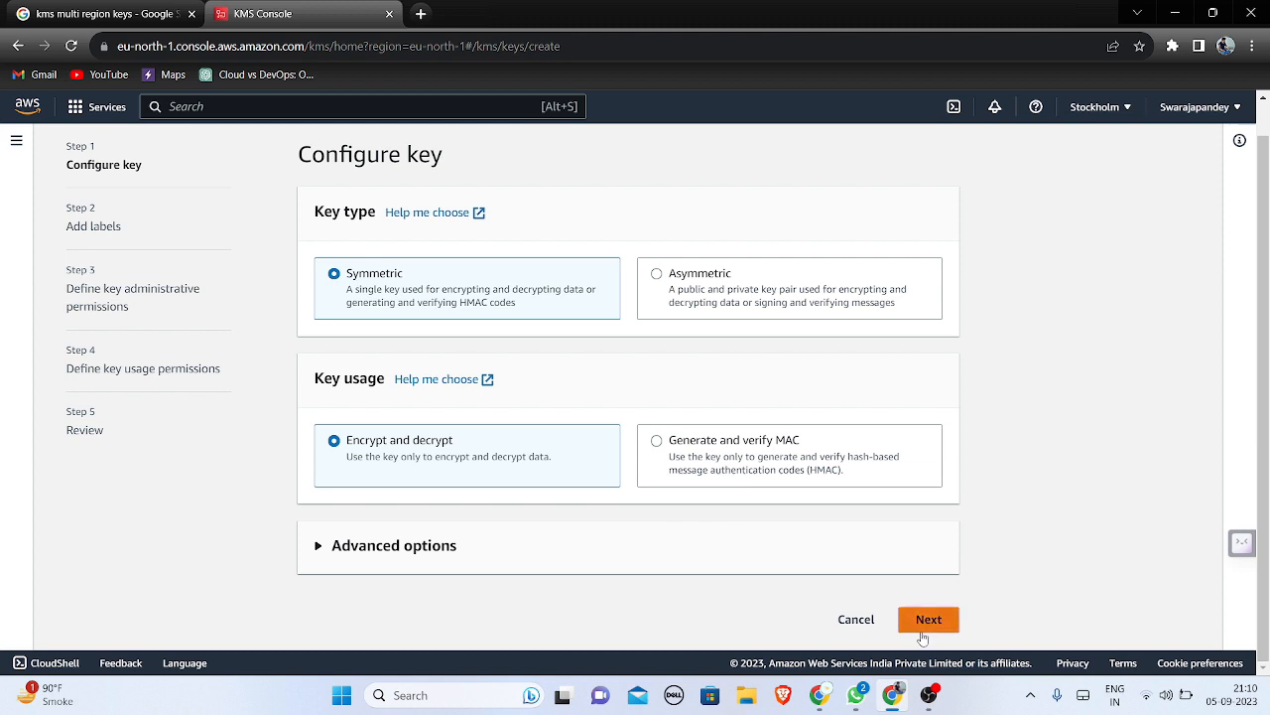
click(434, 564)
scroll(434, 564, down, 3)
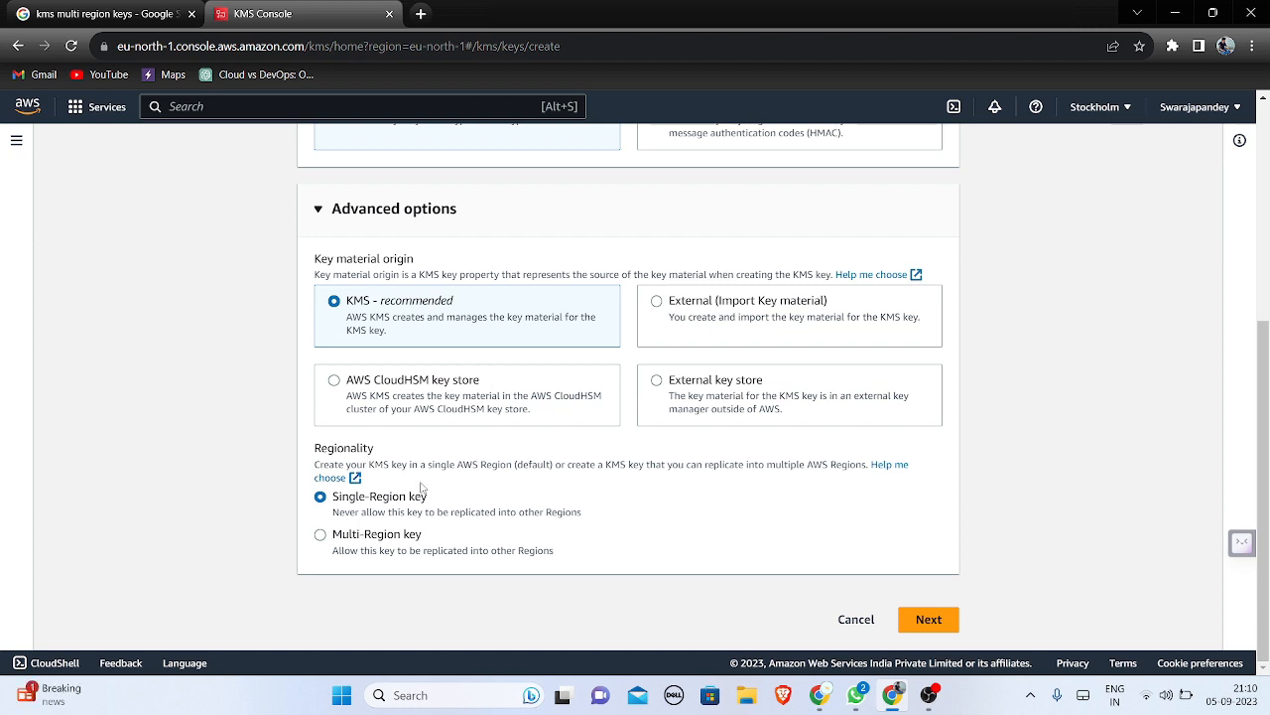
click(320, 537)
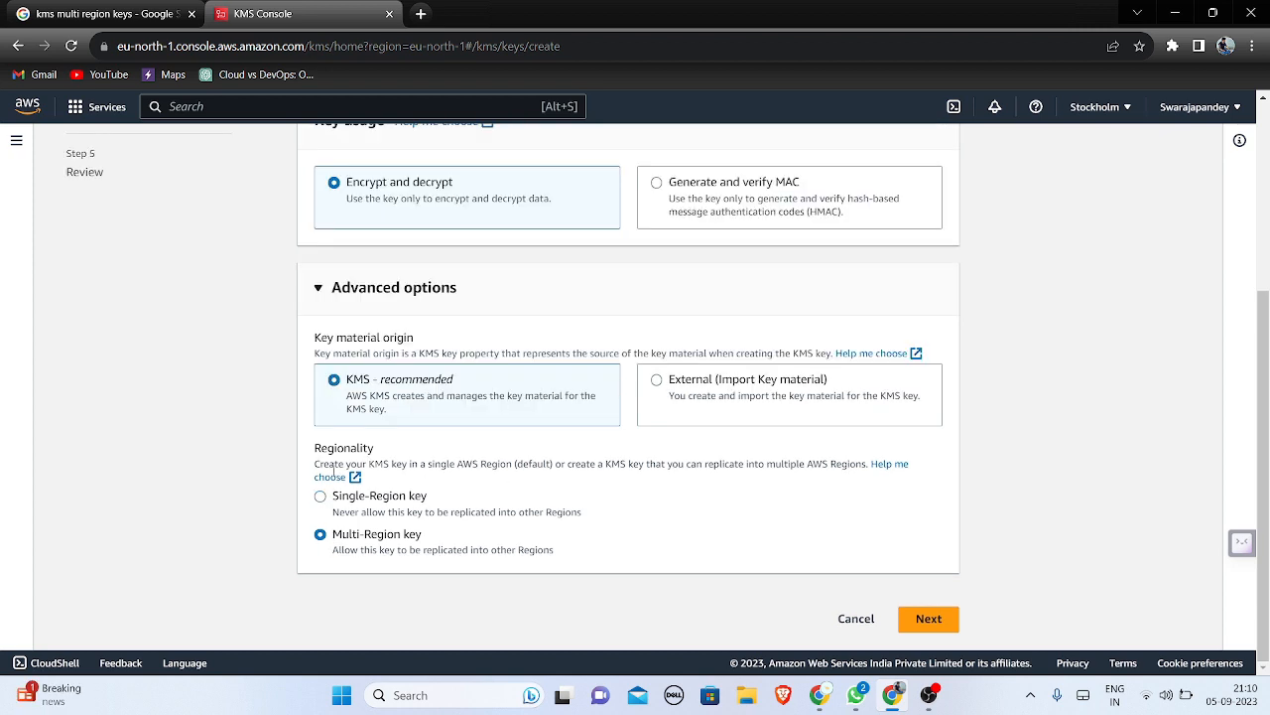
click(319, 498)
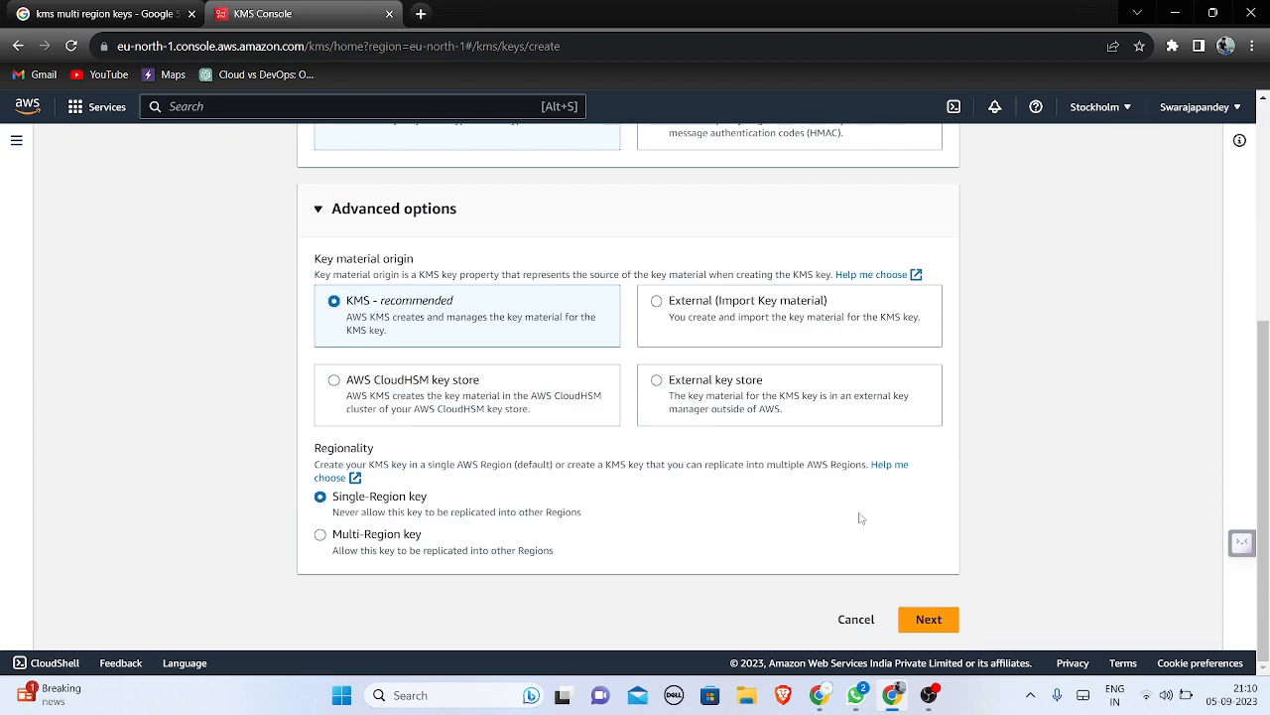
click(925, 629)
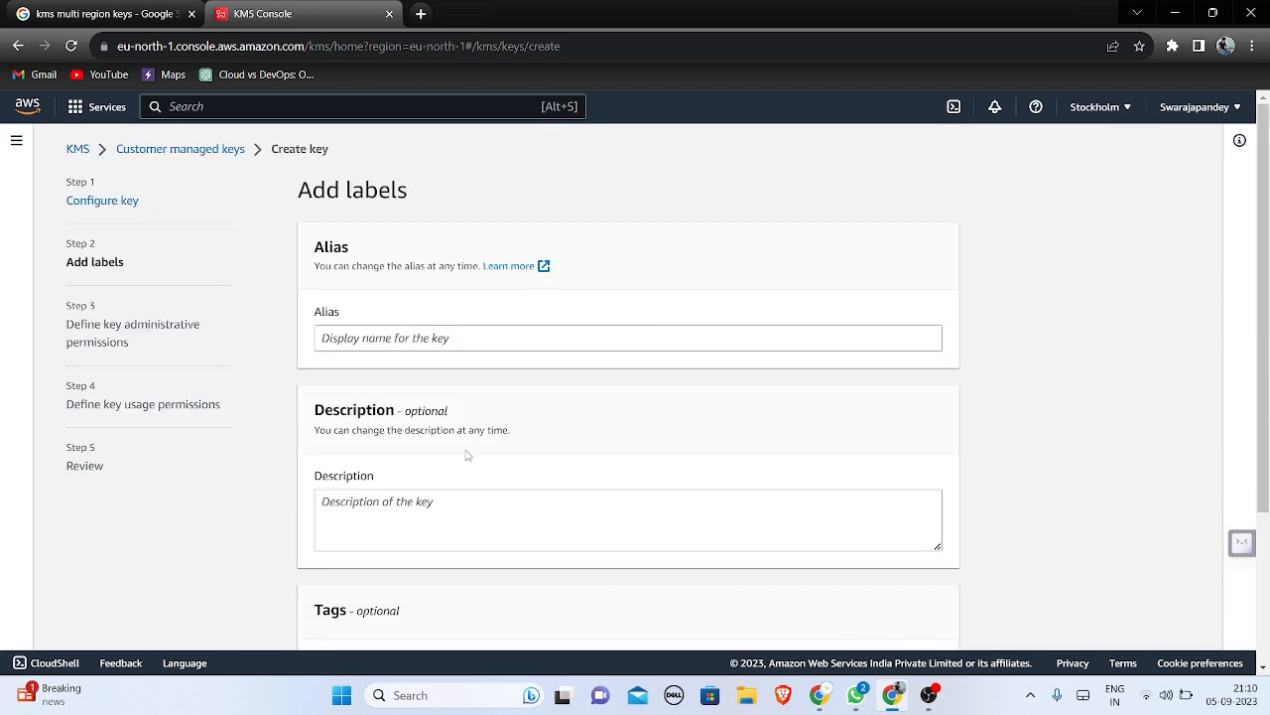
- Label the key with the alias DEMO and the description "IT IS A DEMO KEY", and continue without tags
click(445, 338)
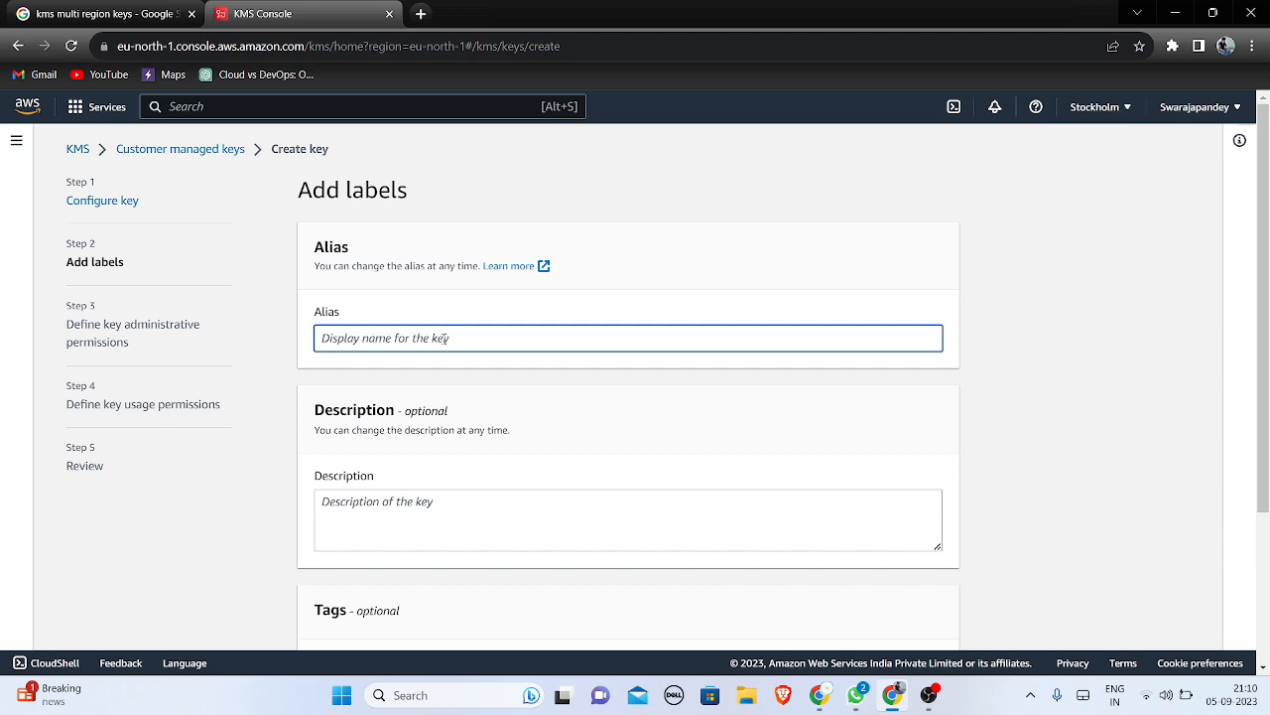
text(DEMO)
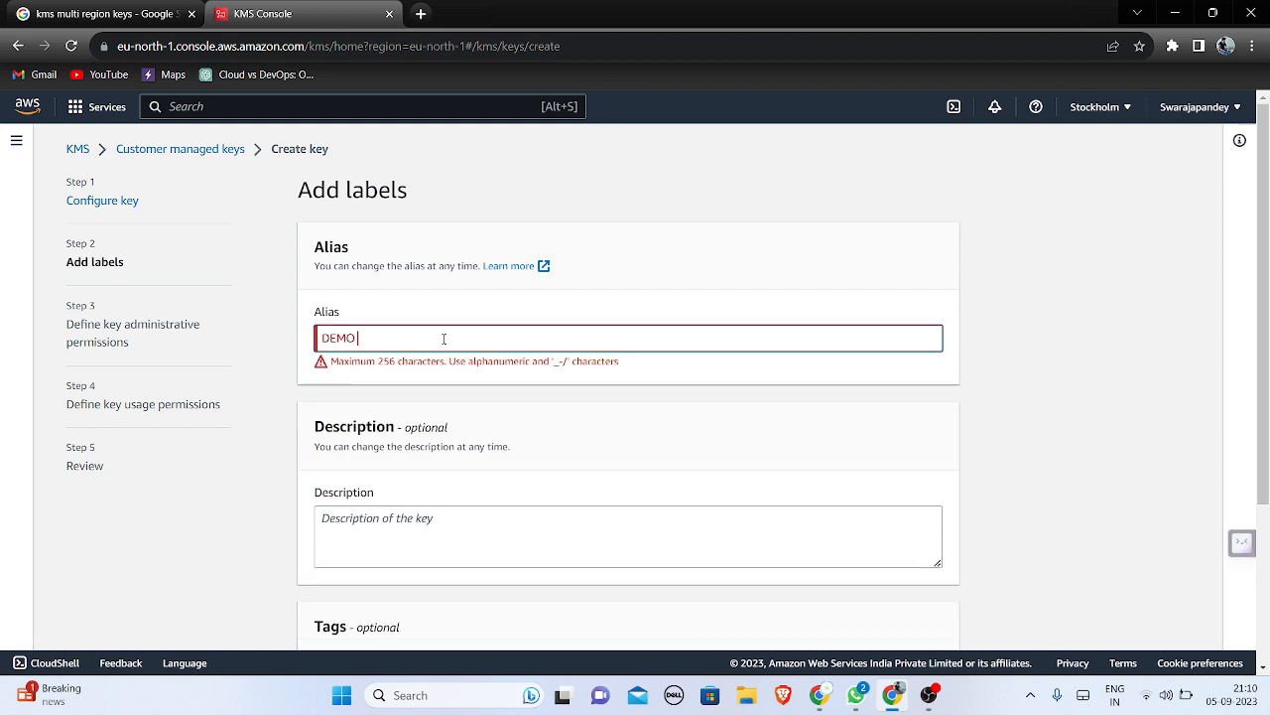
key(BackSpace)
scroll(442, 337, down, 2)
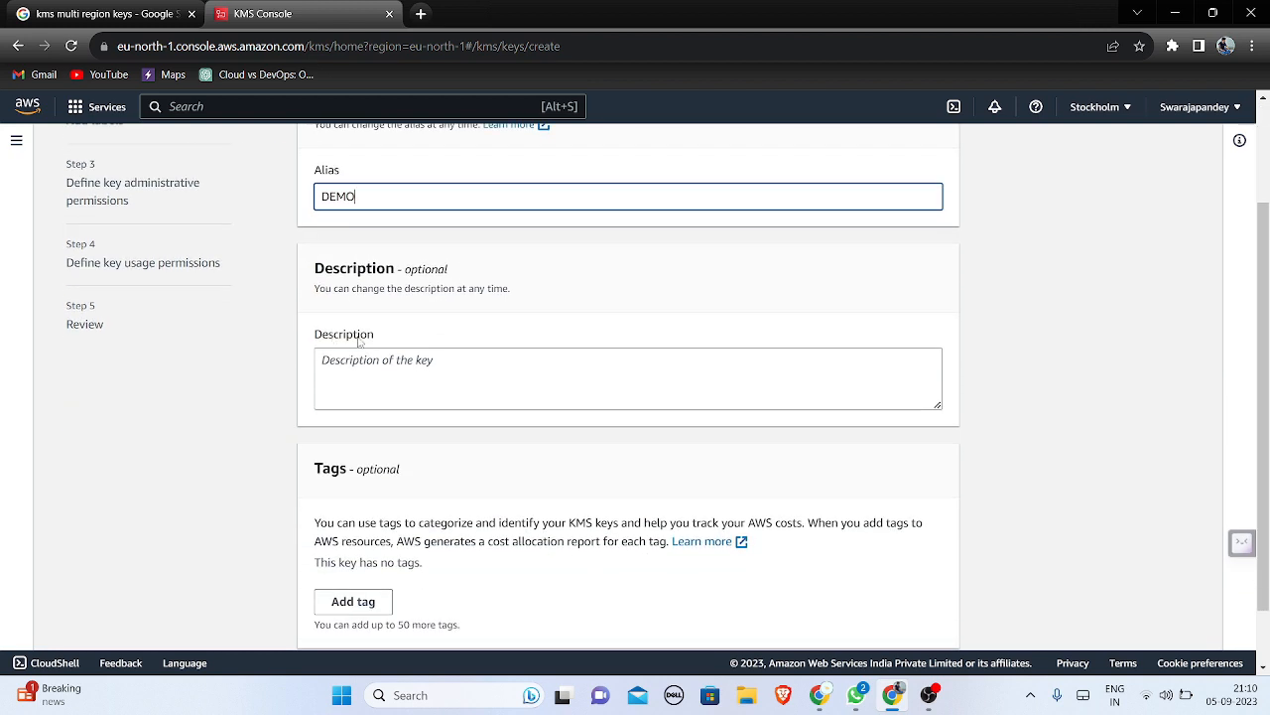
click(390, 350)
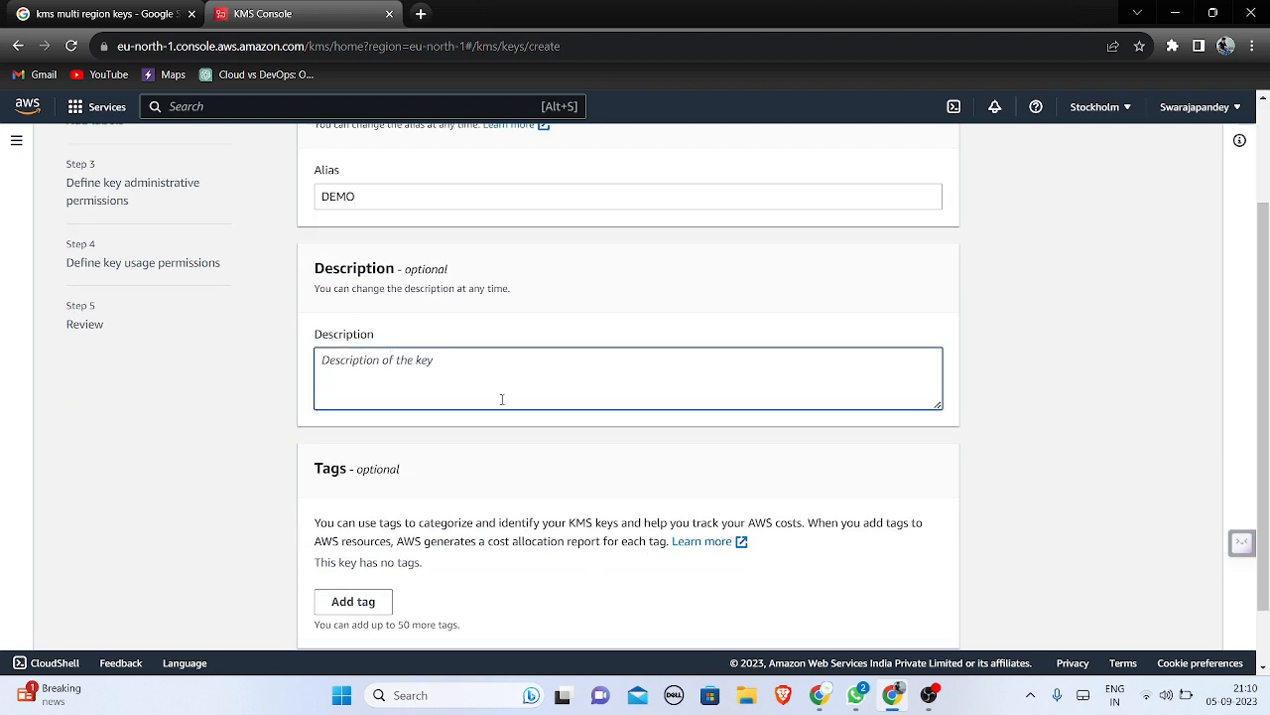
text(IT IS A DEMO KEY)
scroll(448, 418, down, 2)
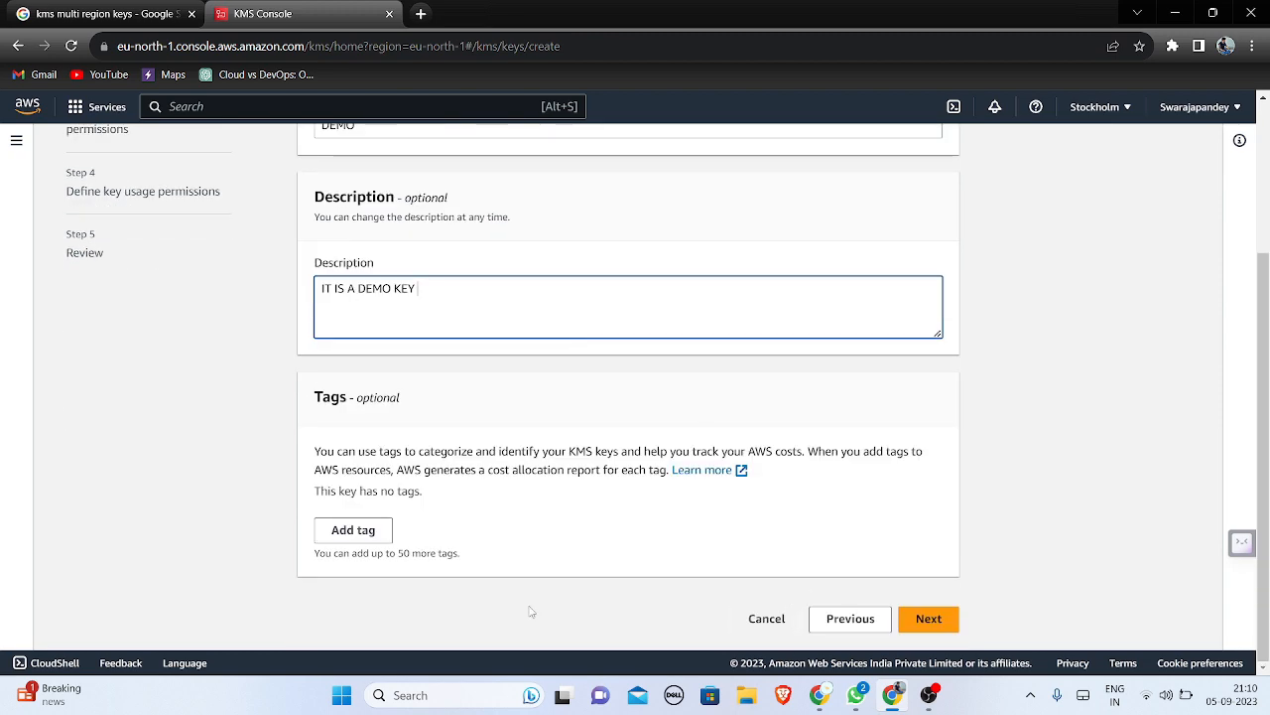
scroll(147, 329, up, 2)
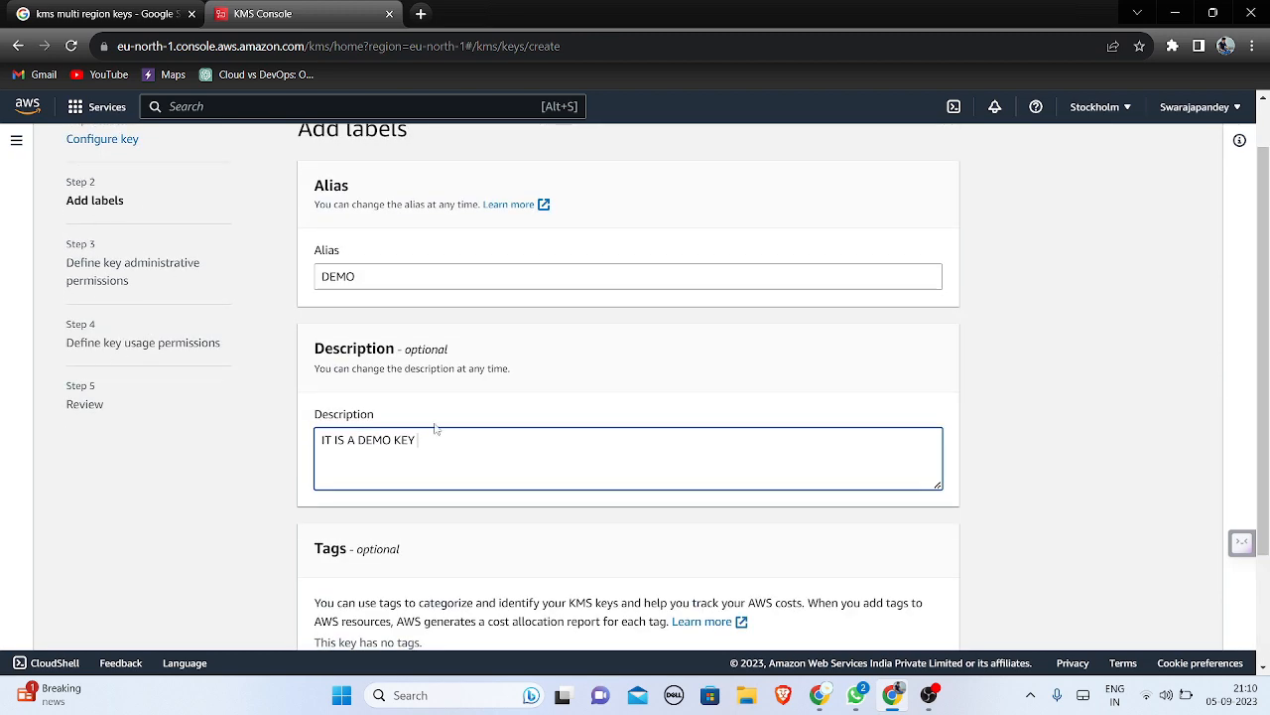
scroll(434, 428, down, 2)
click(922, 619)
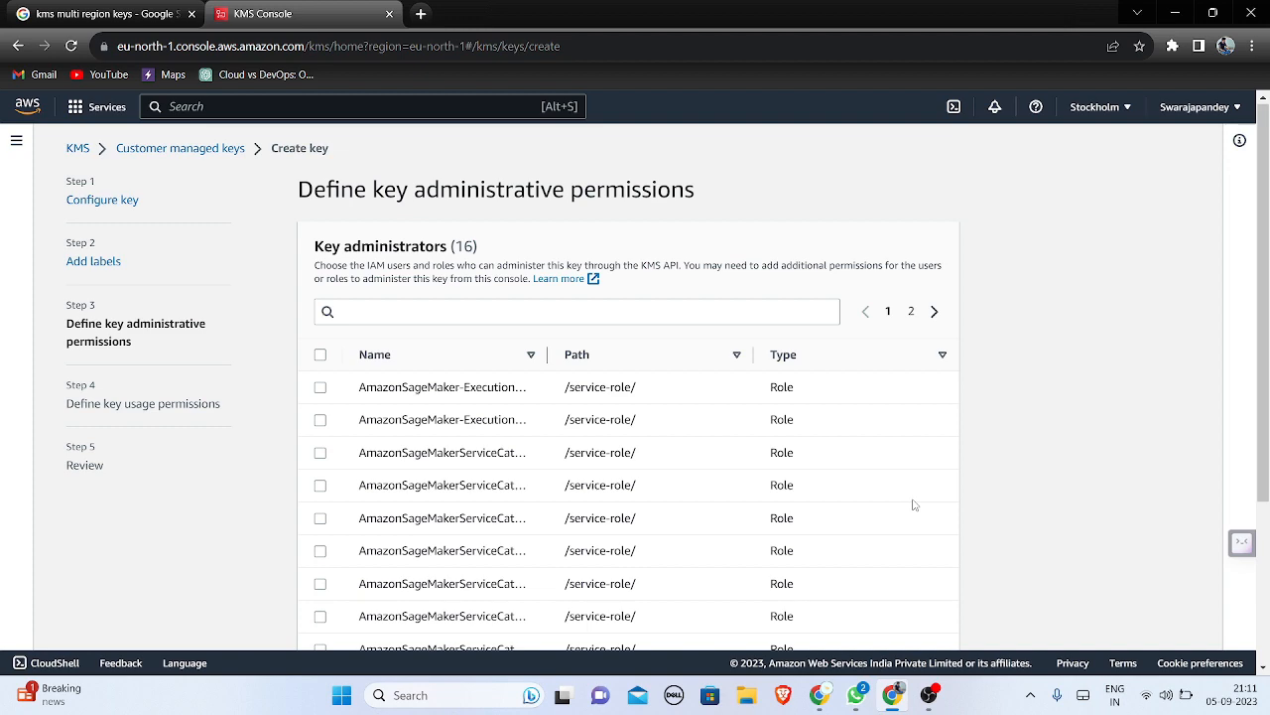
- Review the key administrators and continue with none selected, keeping key deletion by administrators allowed
scroll(914, 505, down, 5)
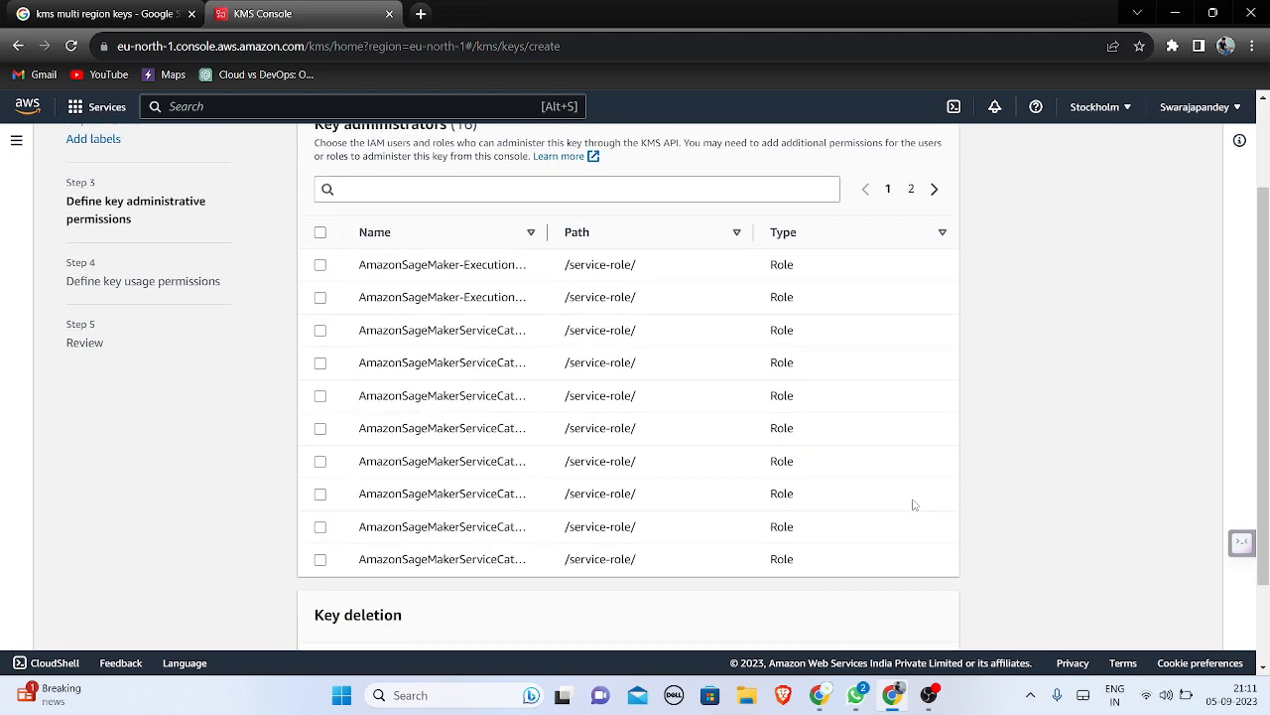
scroll(914, 508, up, 3)
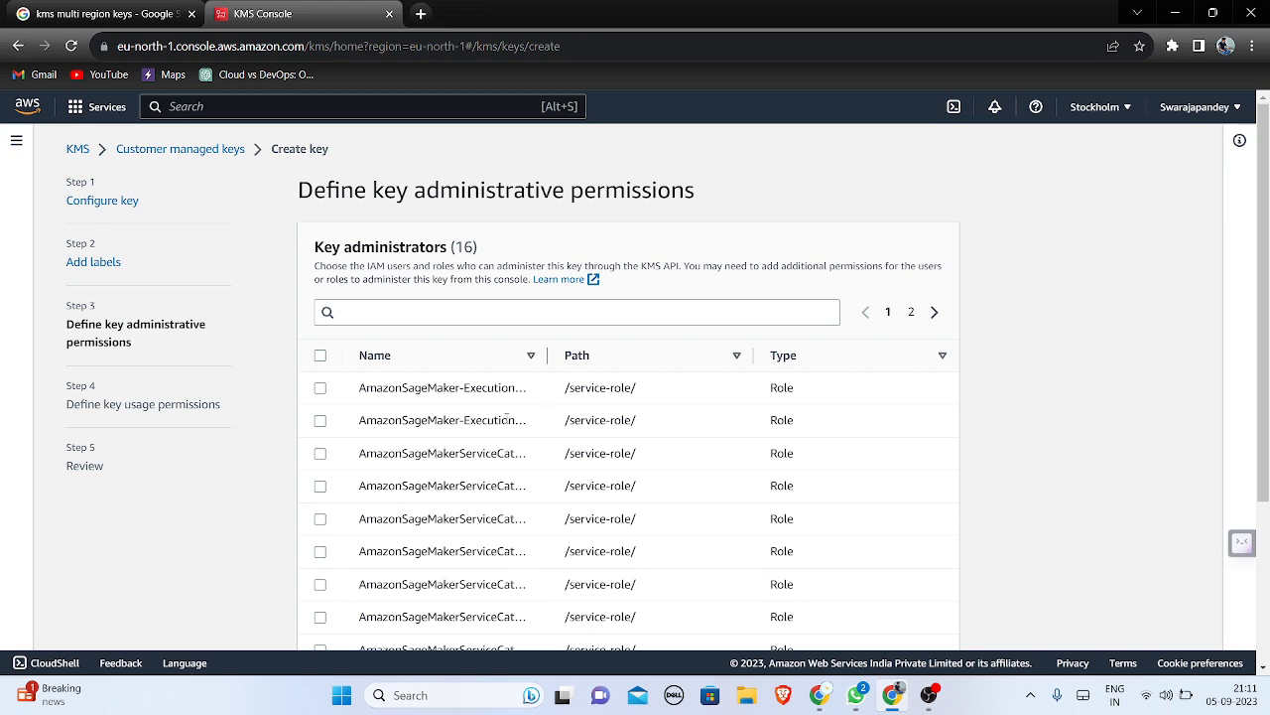
scroll(459, 501, down, 1)
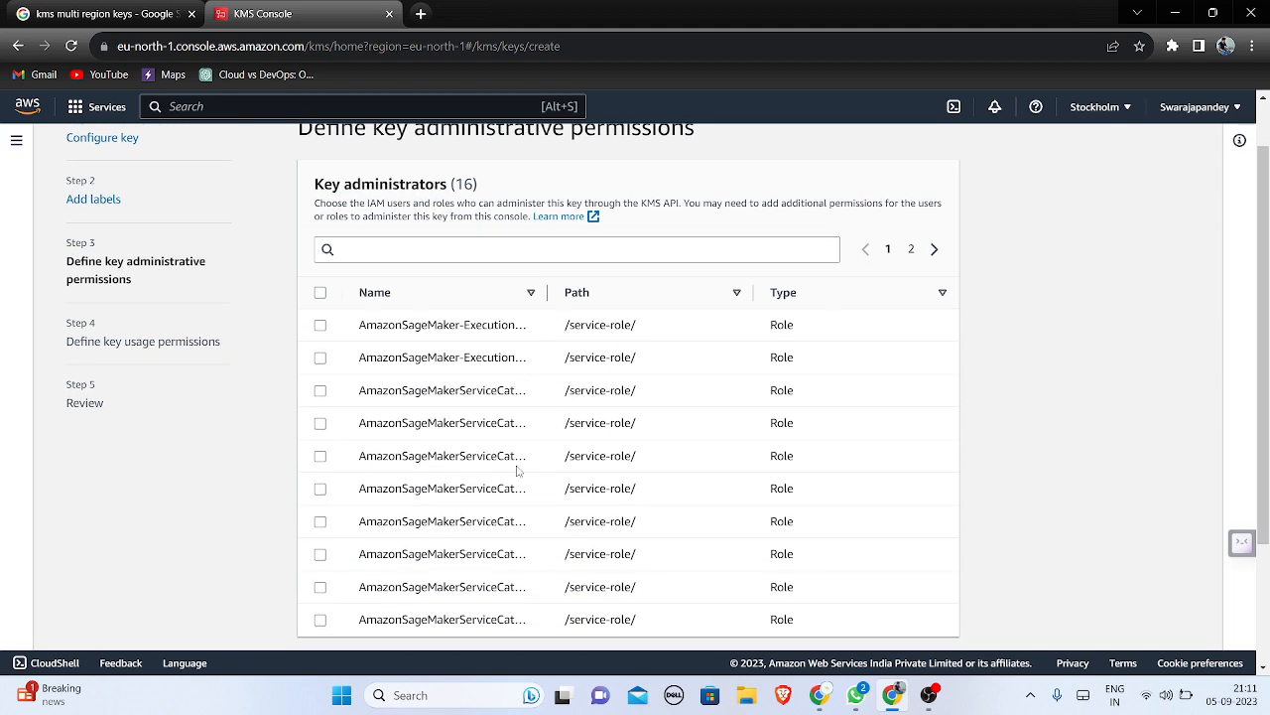
scroll(517, 470, down, 2)
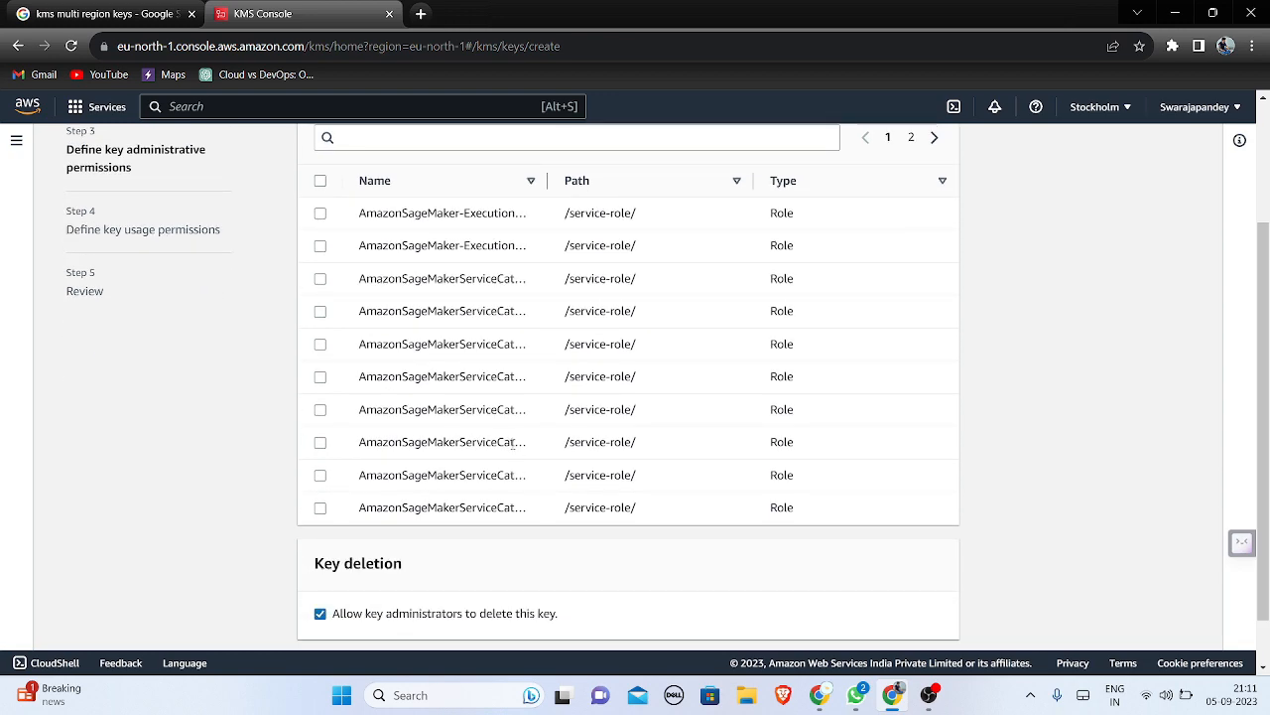
scroll(513, 443, up, 3)
scroll(871, 295, down, 4)
click(929, 619)
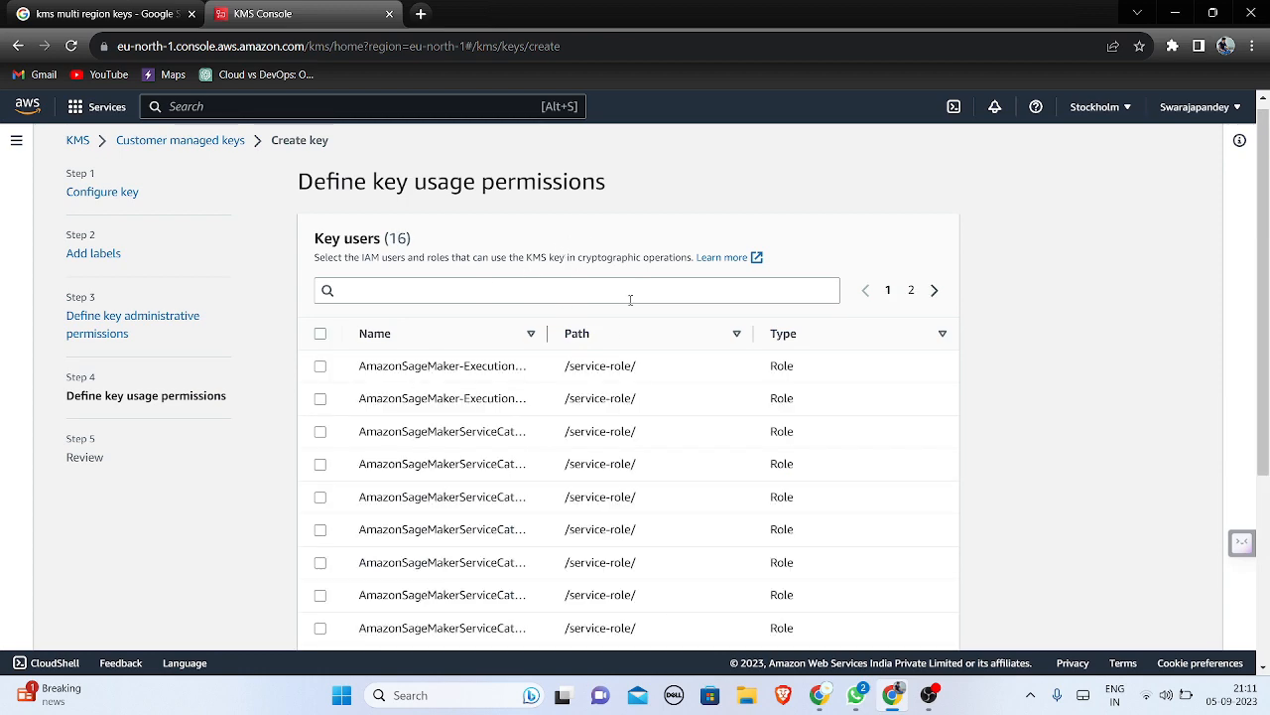
- Review the key usage permissions and continue to the review without selecting key users or adding other AWS accounts
scroll(609, 264, down, 5)
scroll(607, 270, up, 5)
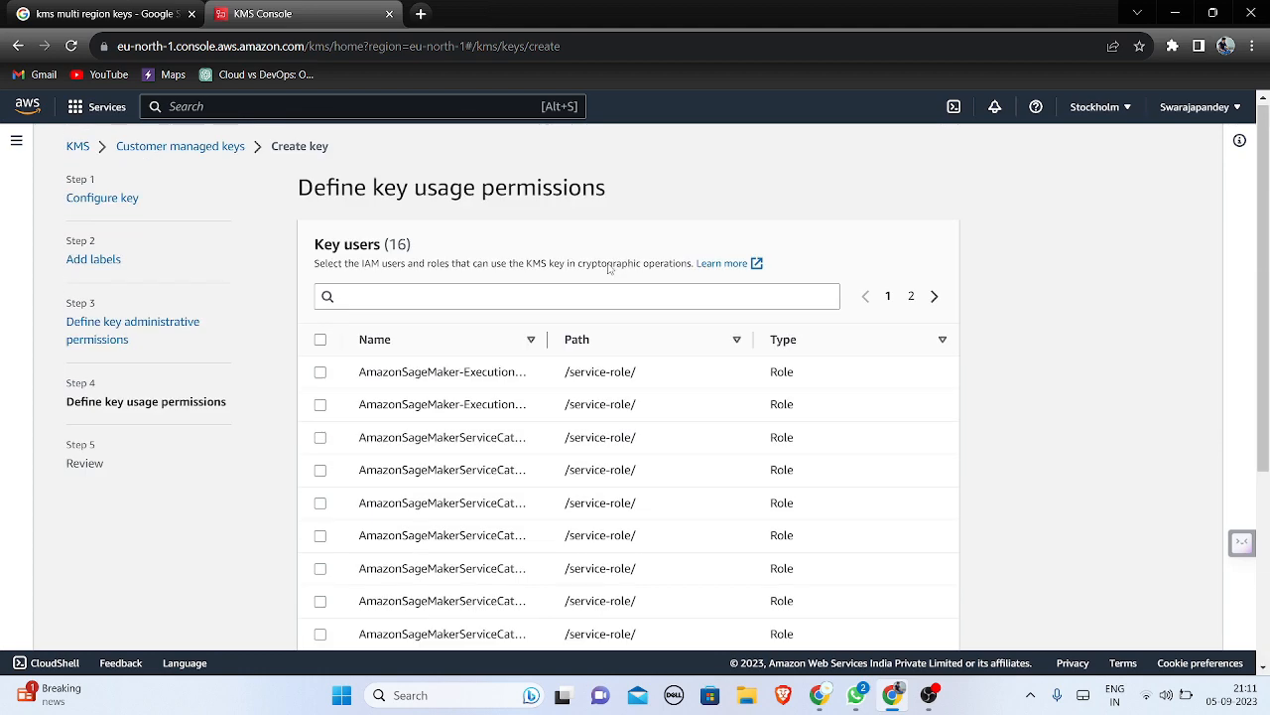
scroll(830, 473, down, 5)
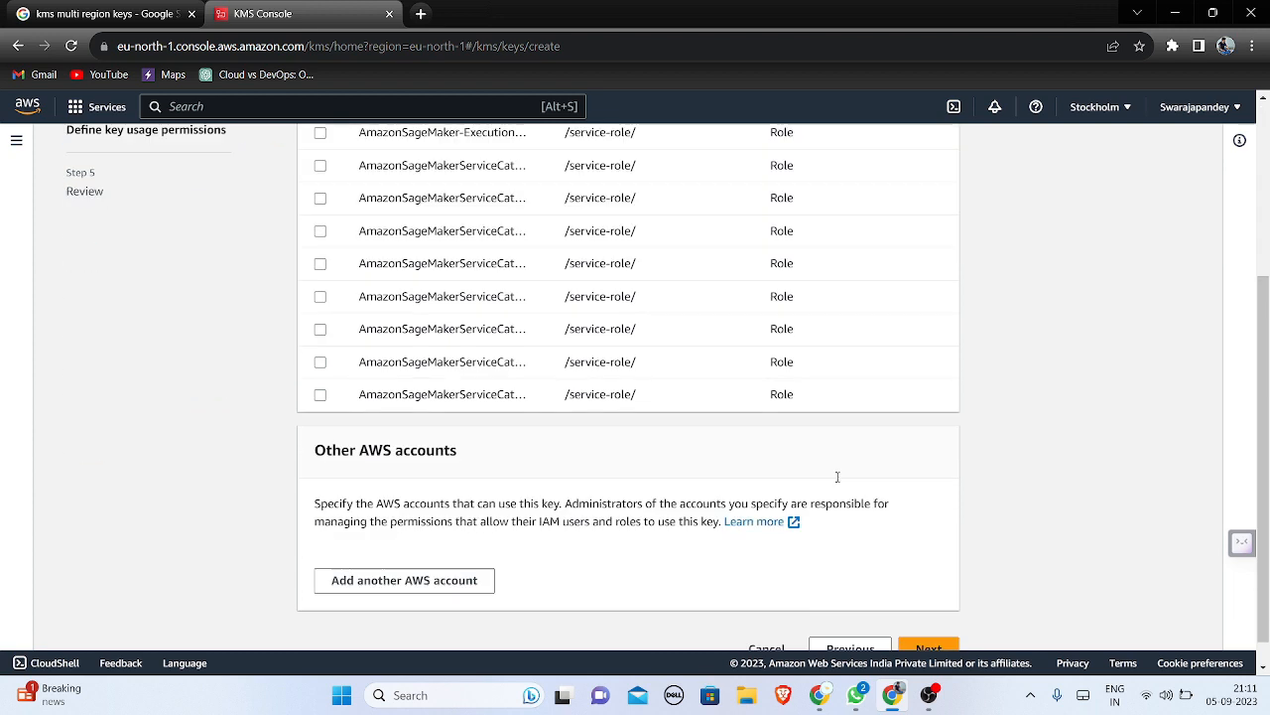
click(909, 620)
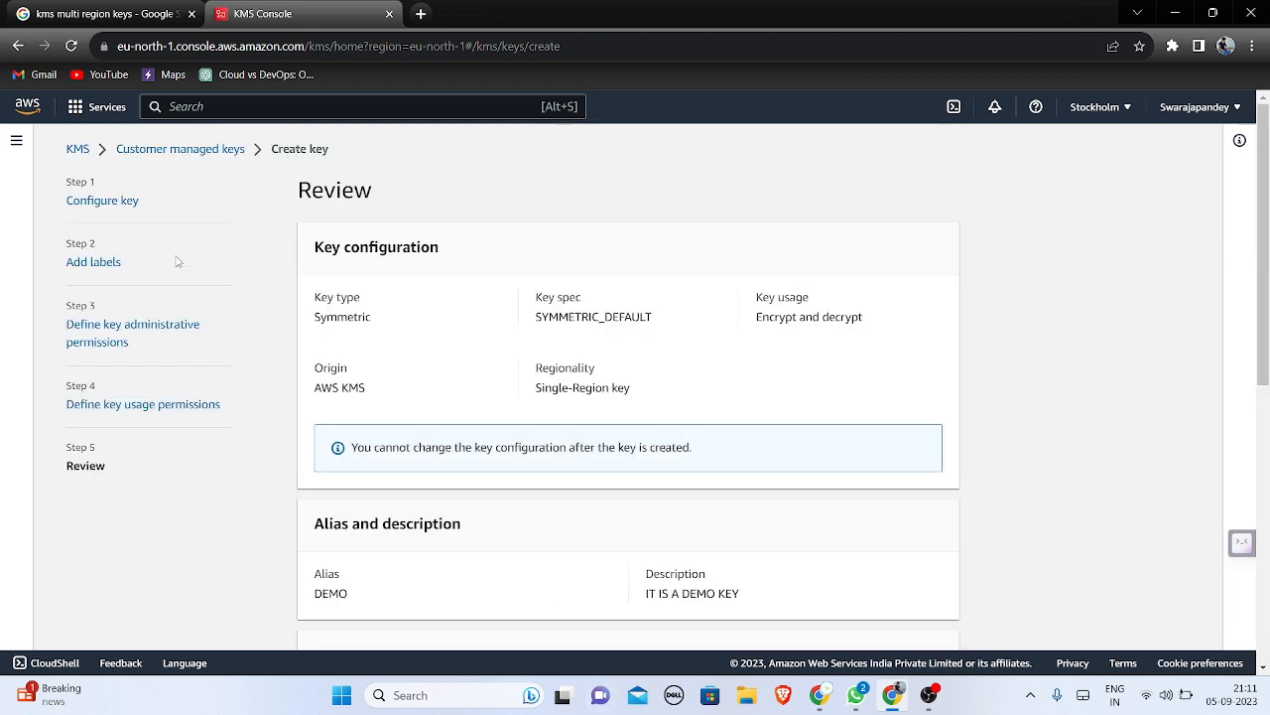
- Check the key configuration and generated key policy, and go back to examine the key usage permissions
scroll(391, 334, down, 6)
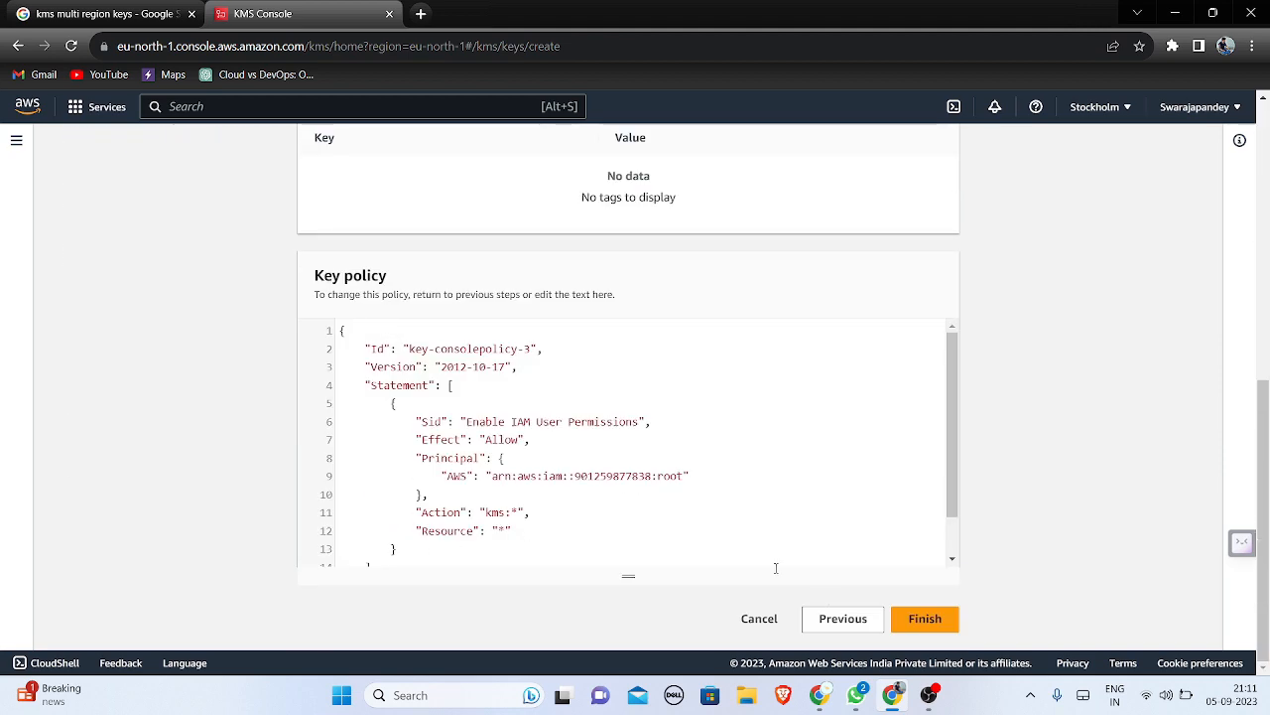
click(845, 622)
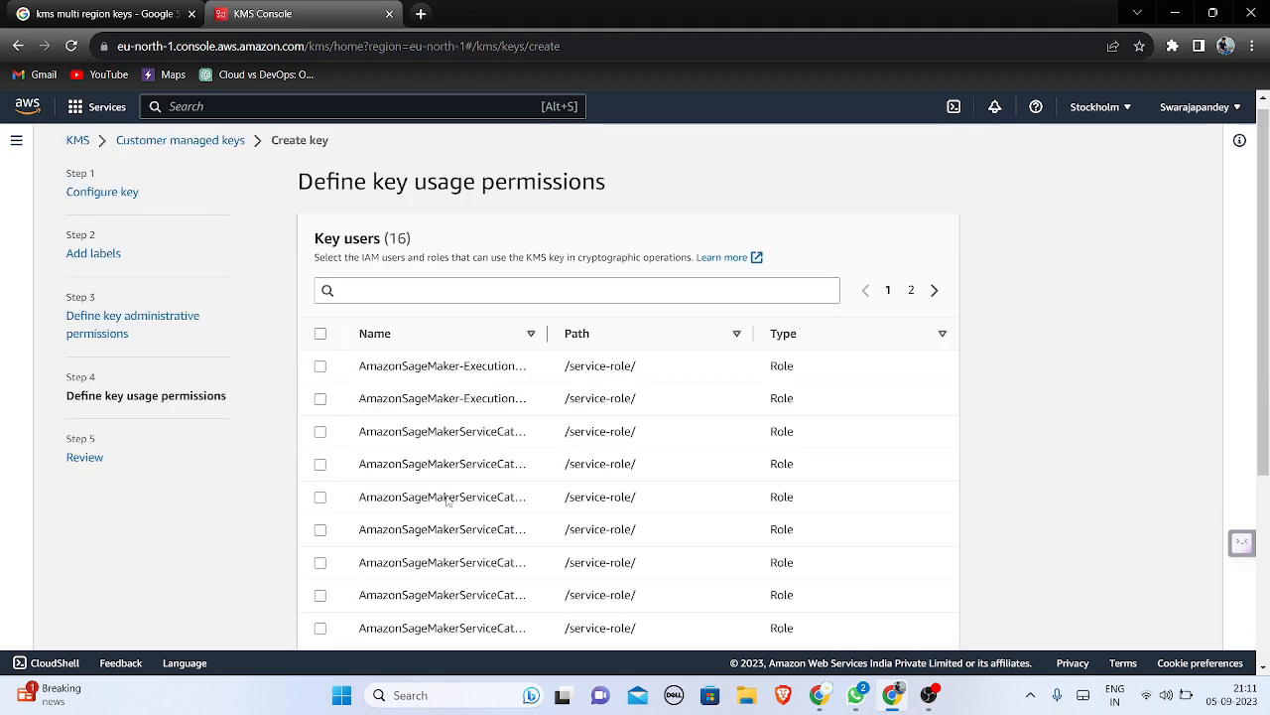
scroll(446, 539, down, 5)
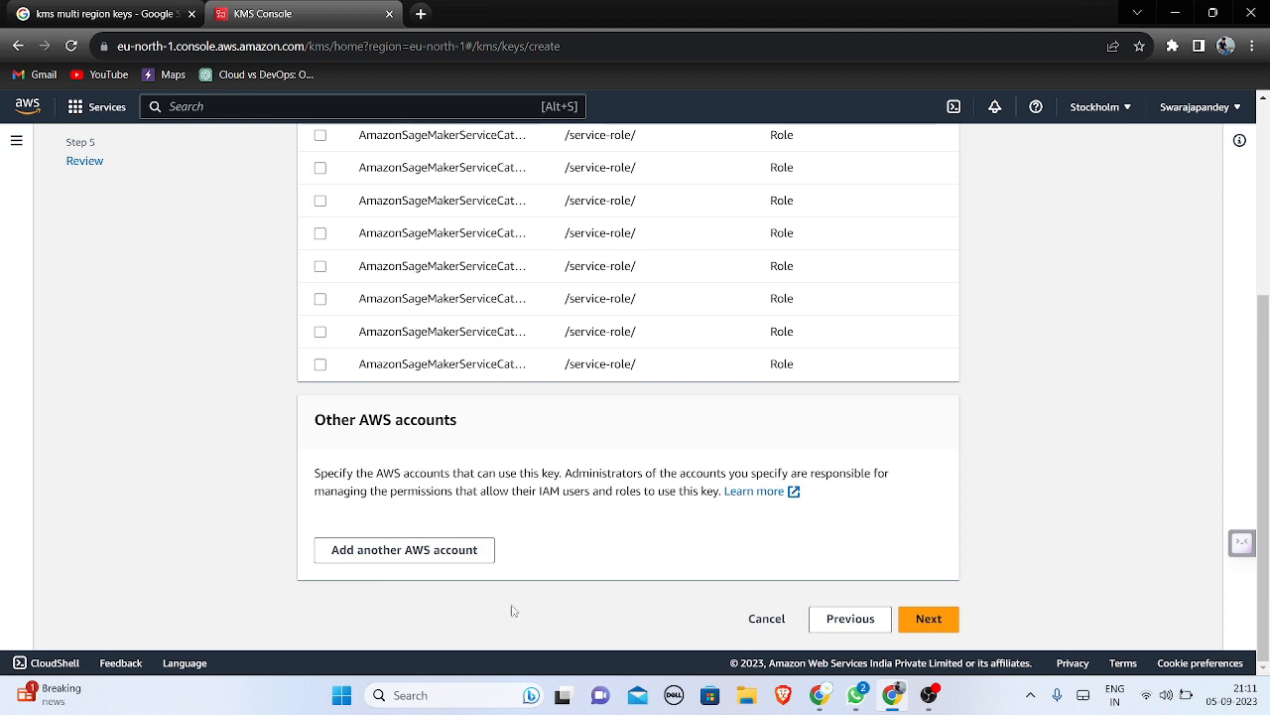
scroll(678, 471, up, 5)
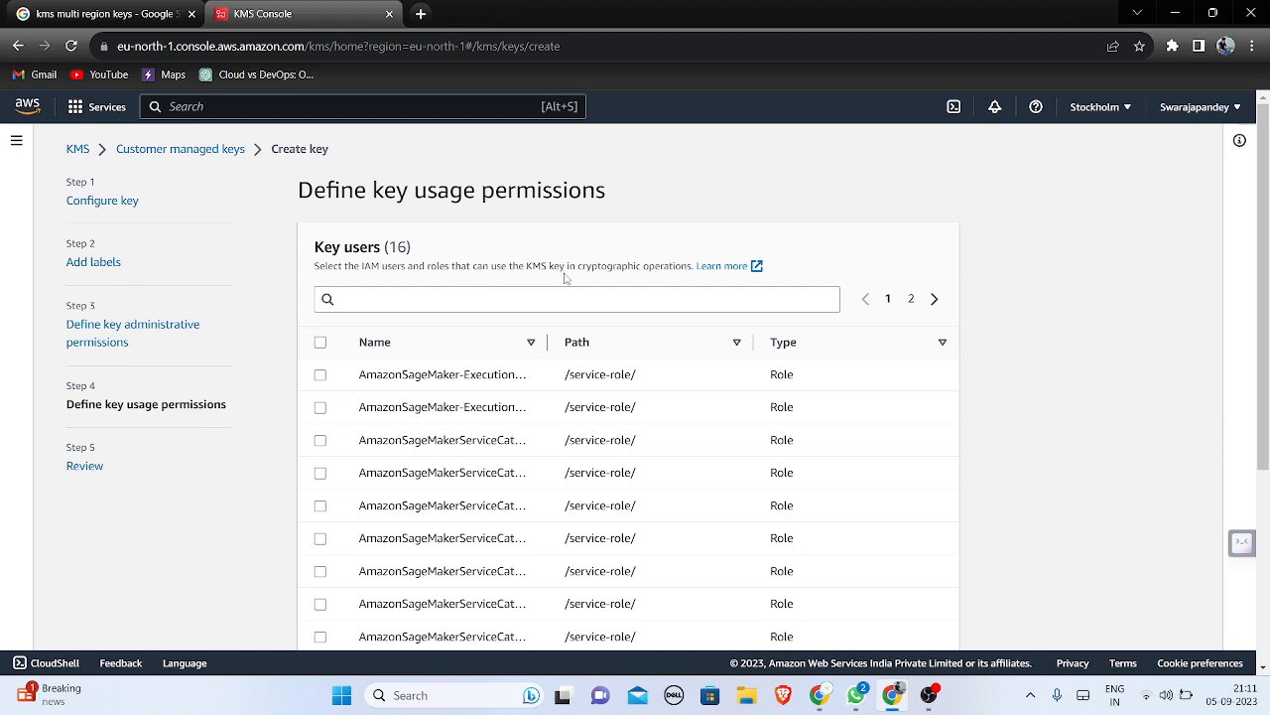
scroll(565, 278, down, 1)
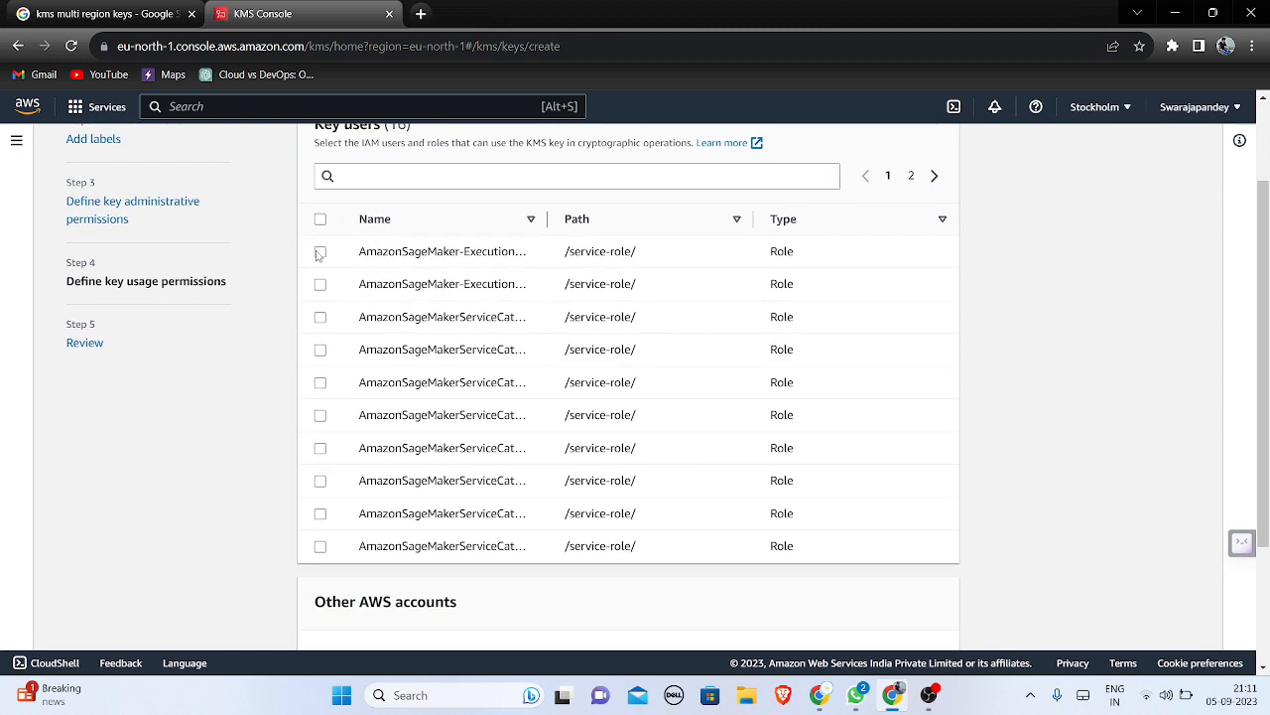
click(319, 254)
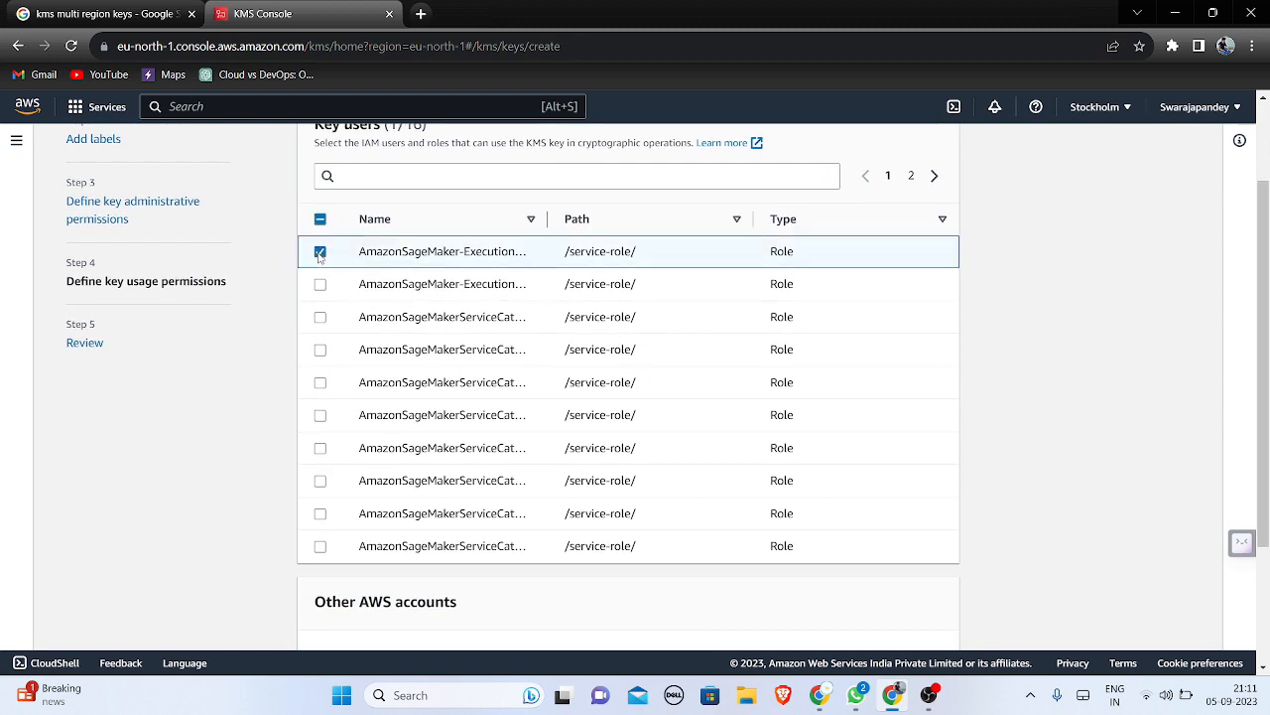
click(320, 254)
scroll(319, 255, up, 1)
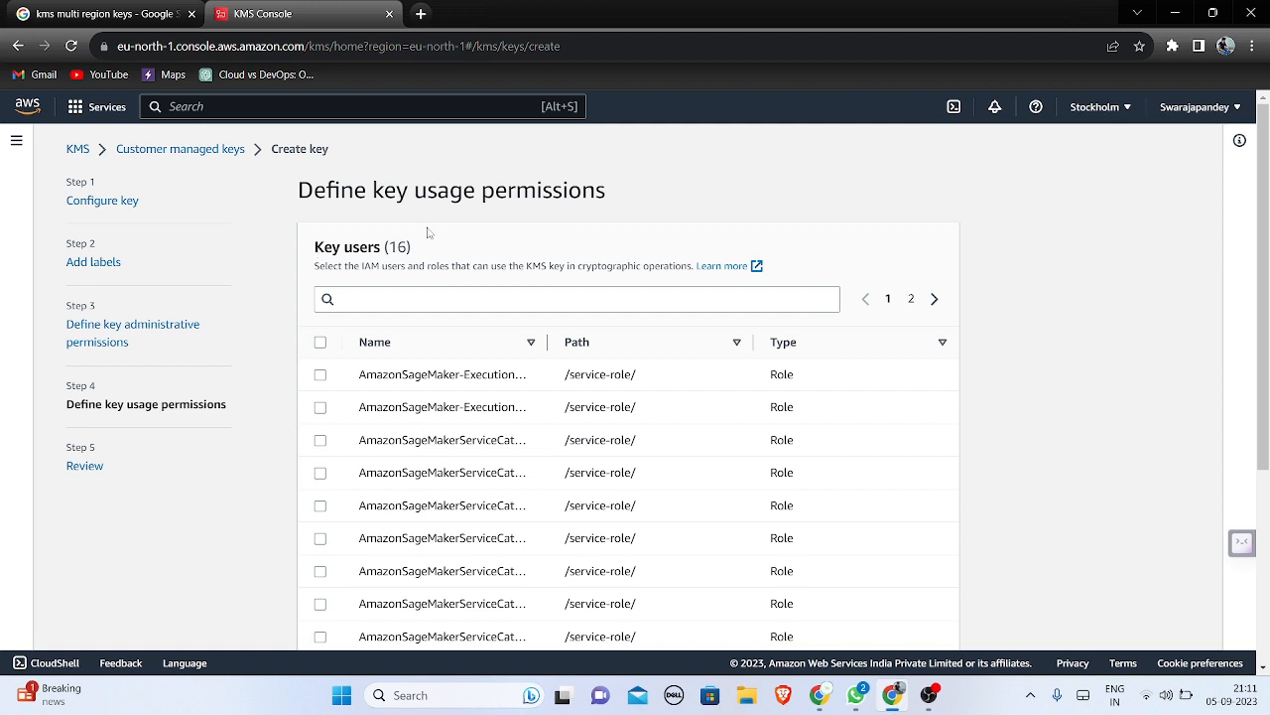
click(319, 377)
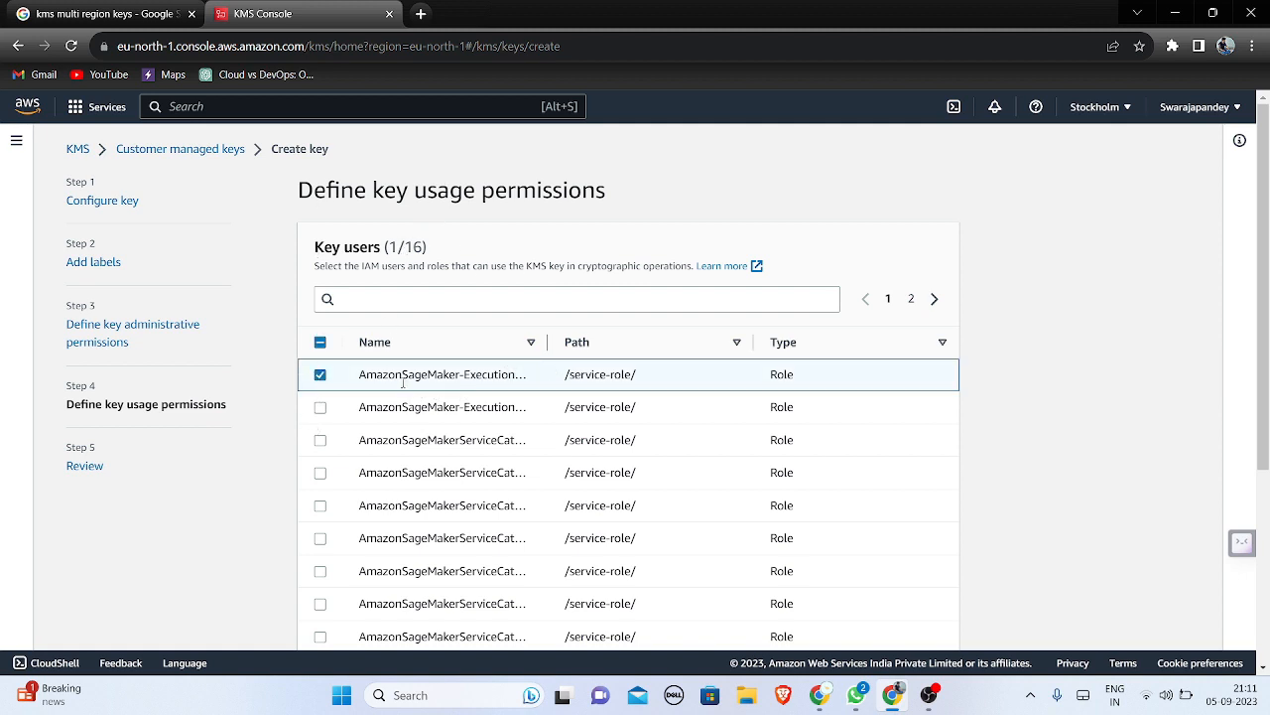
click(319, 375)
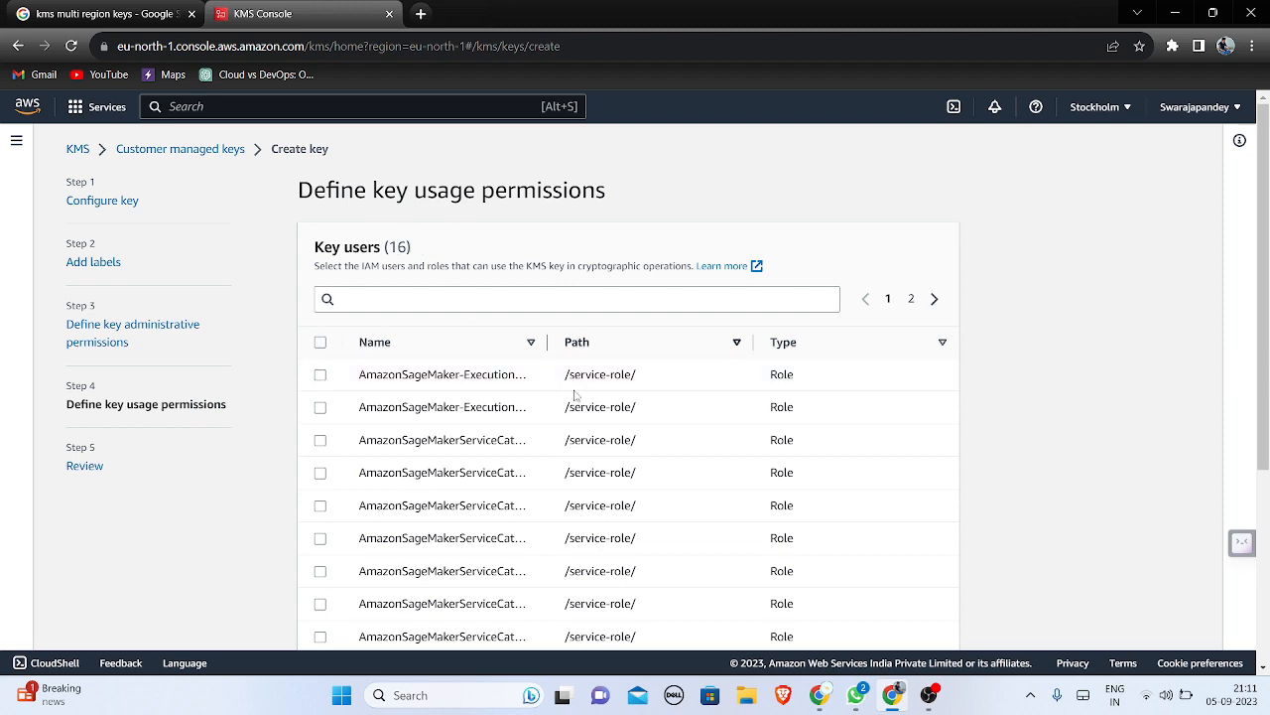
- Continue to the review without selecting key users, and examine the alias, description, tags and generated key policy
scroll(566, 397, down, 1)
scroll(565, 397, down, 3)
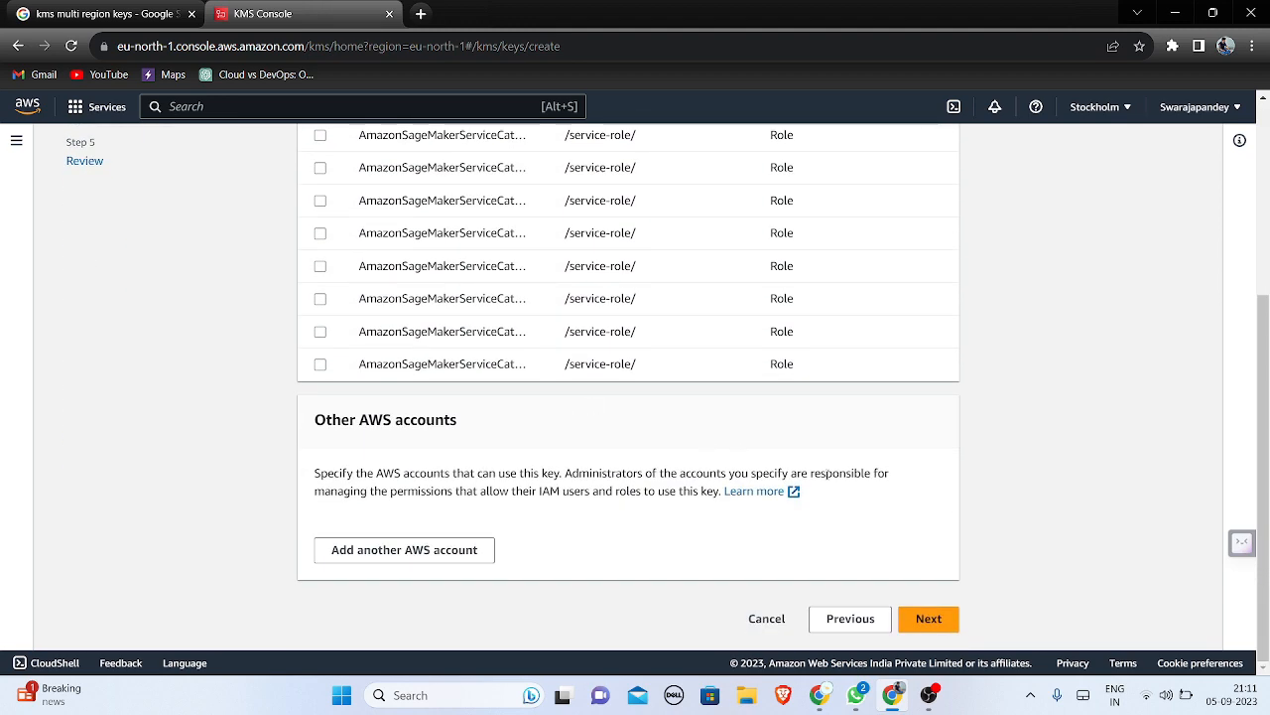
click(938, 617)
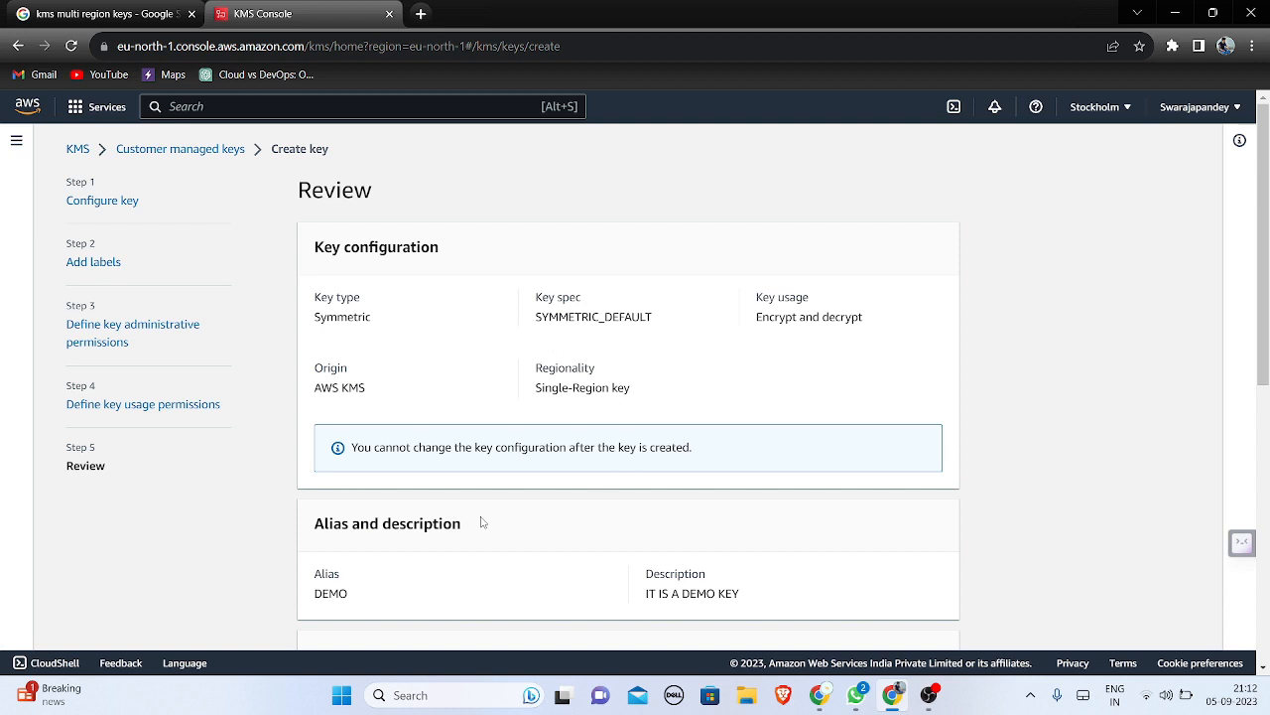
scroll(652, 315, down, 2)
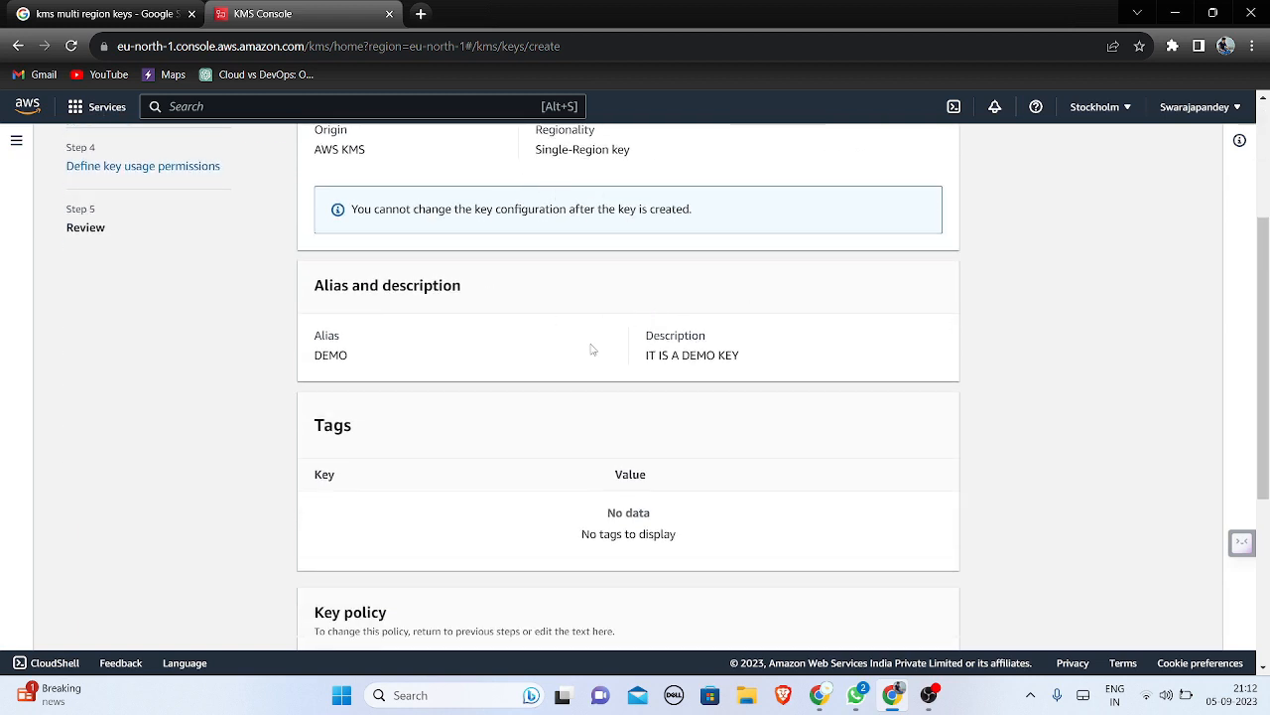
scroll(581, 328, up, 2)
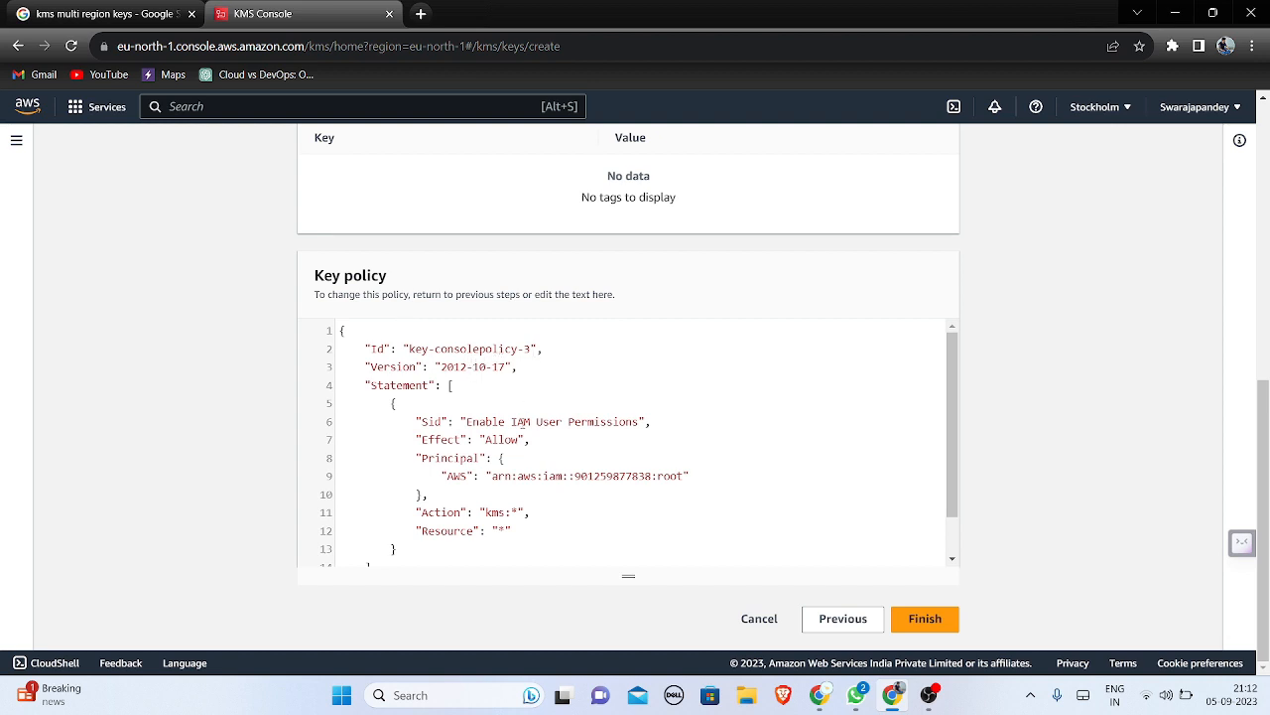
scroll(562, 470, down, 2)
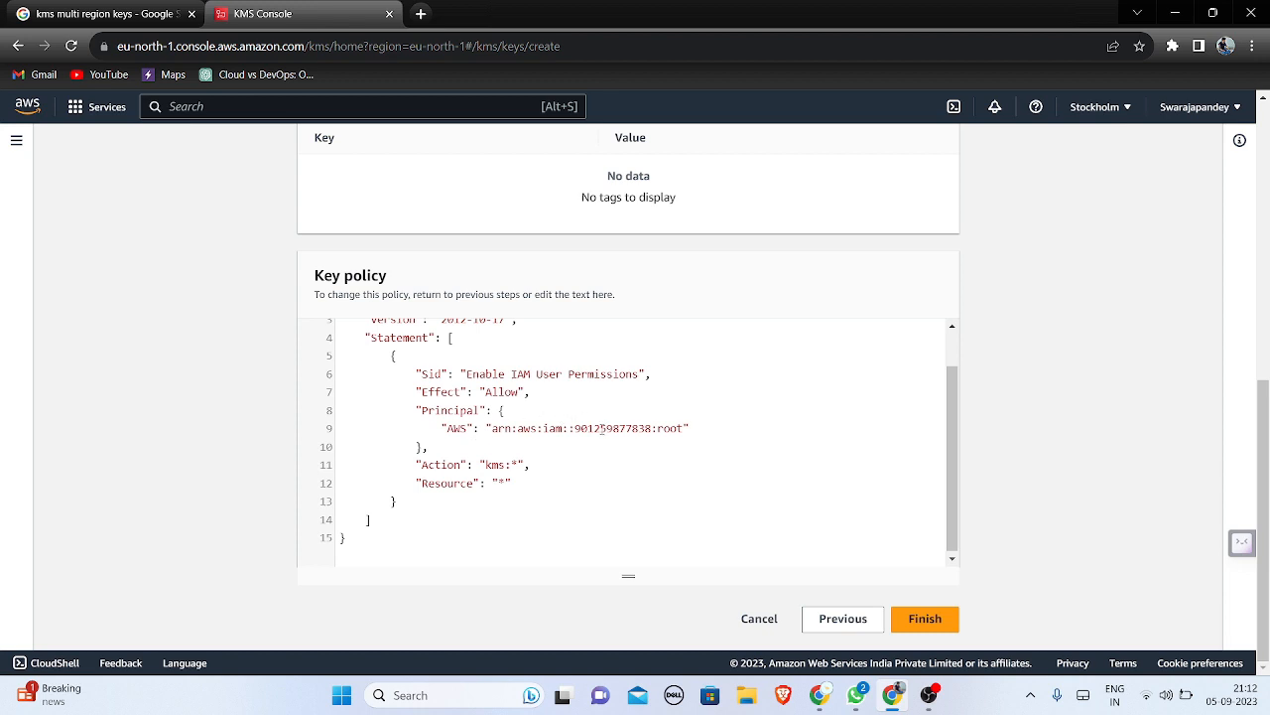
scroll(517, 505, up, 2)
scroll(517, 505, down, 2)
scroll(549, 450, up, 2)
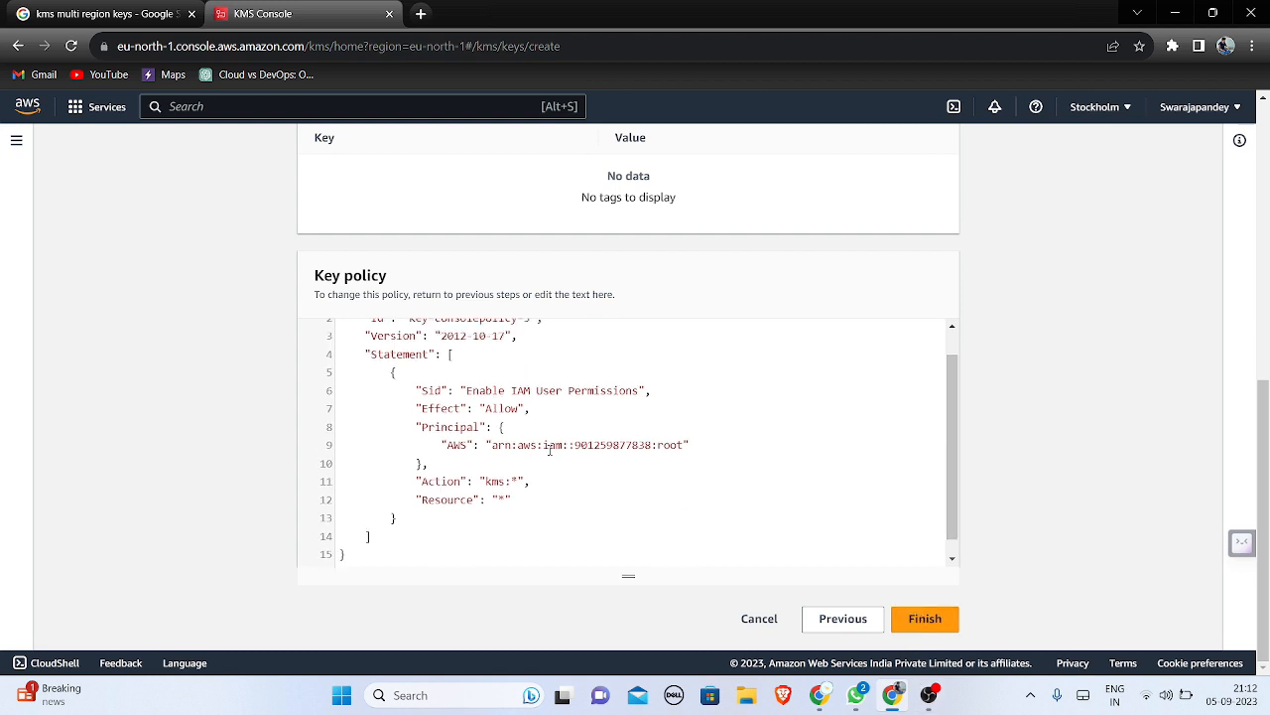
- Return to the key usage permissions, select the first AmazonSageMaker-Execution role as a key user, and continue to the review
click(843, 618)
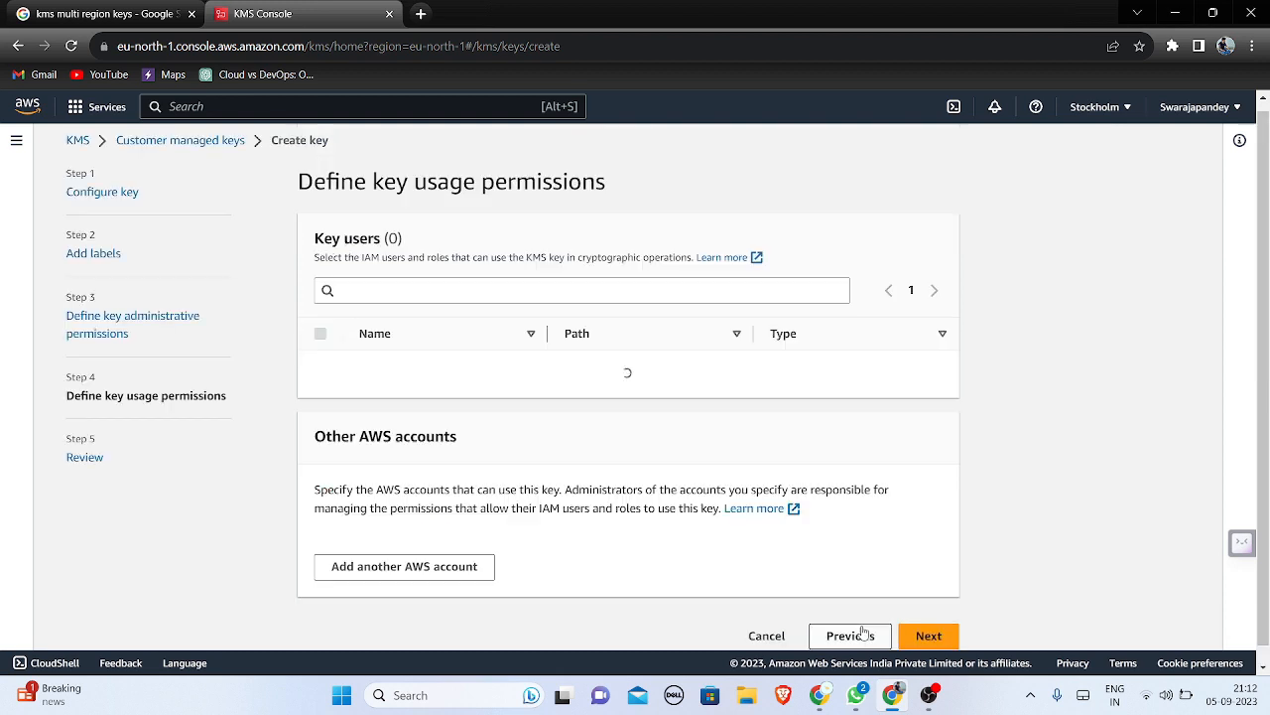
scroll(695, 487, down, 1)
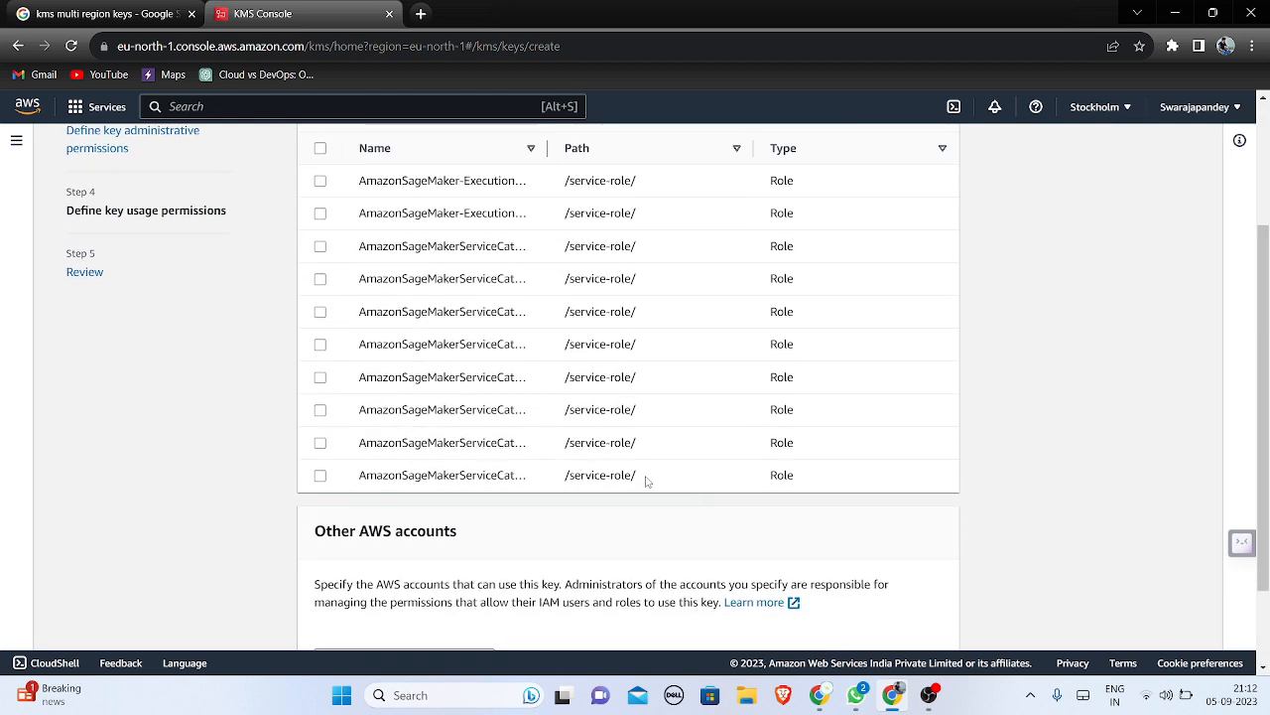
scroll(359, 305, up, 2)
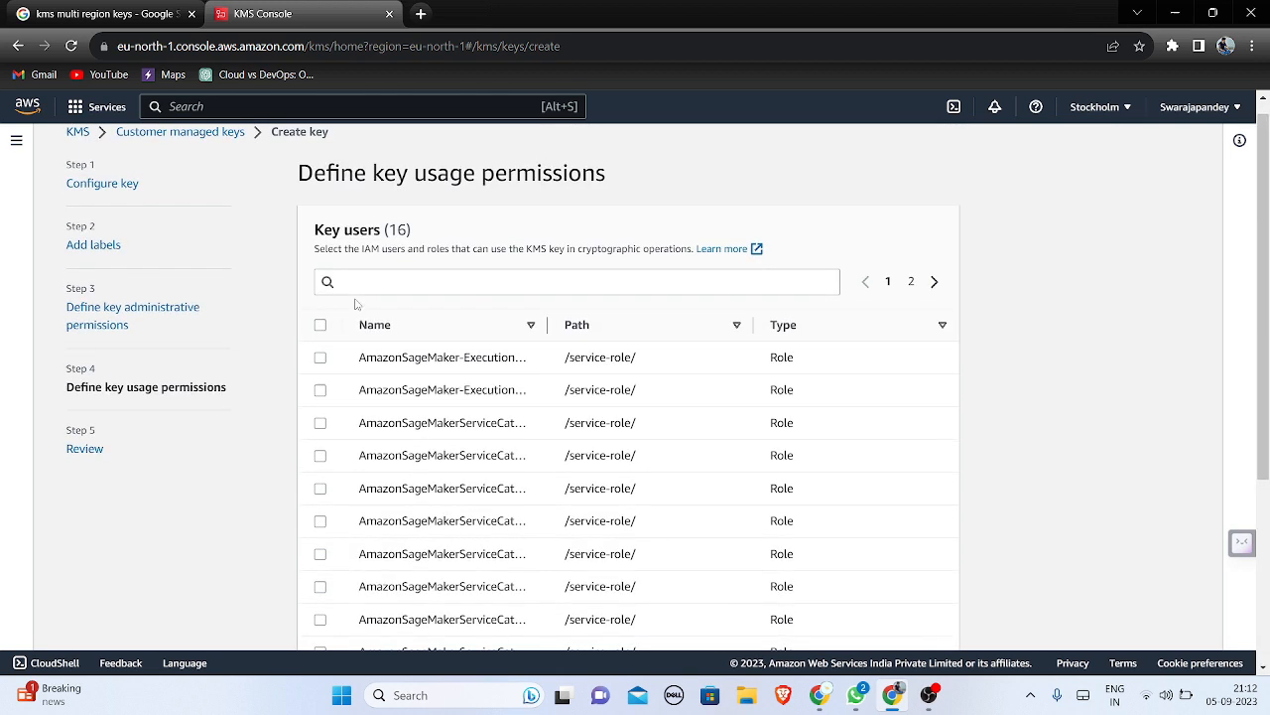
click(320, 358)
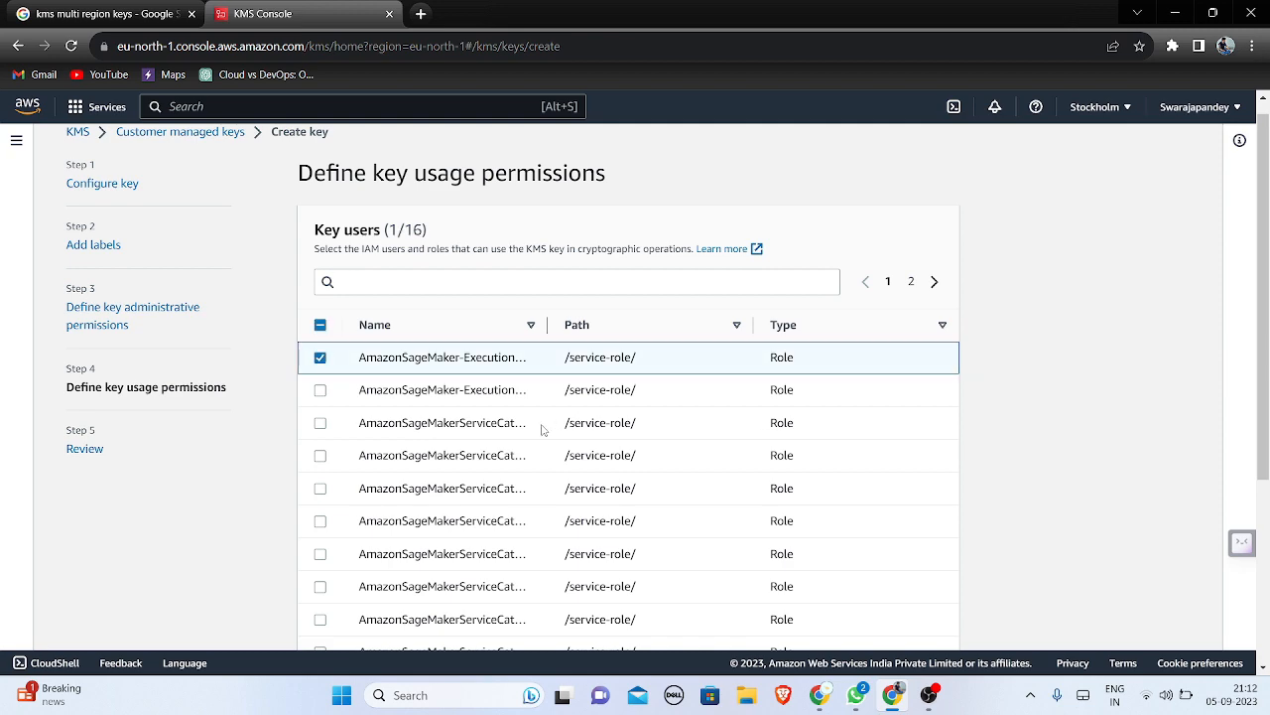
scroll(595, 404, down, 3)
scroll(595, 404, down, 1)
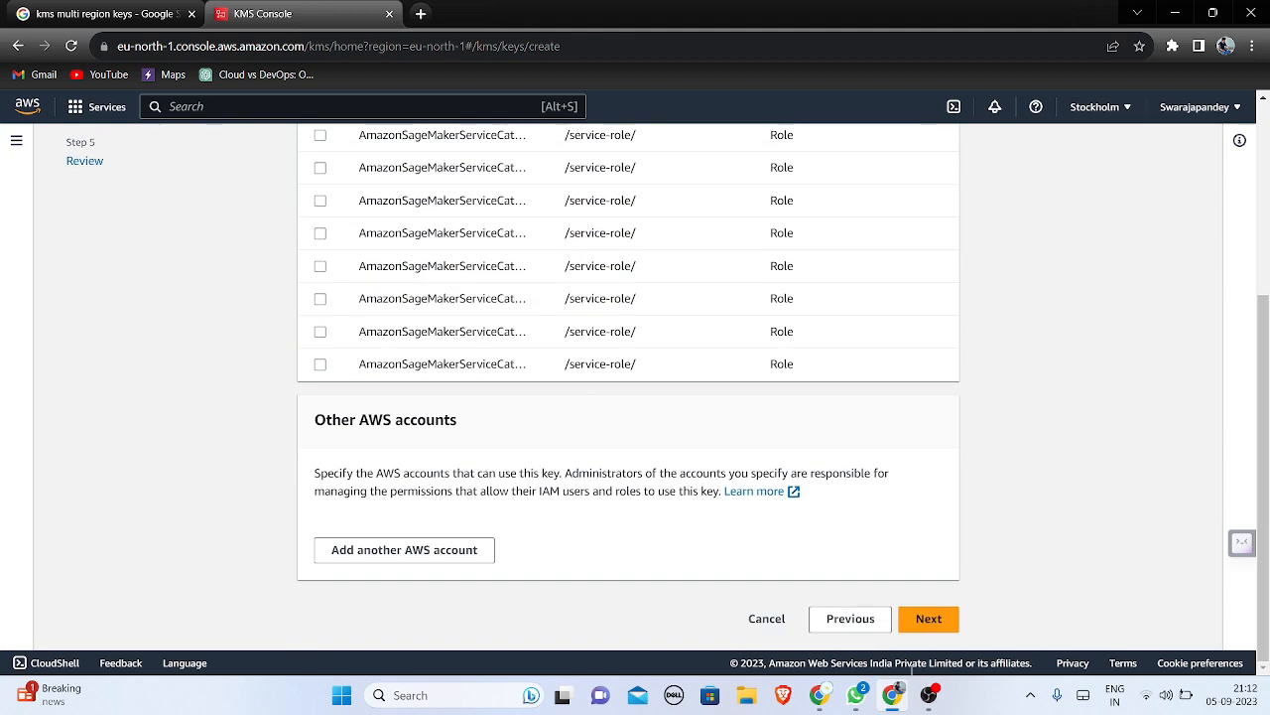
click(926, 625)
- Examine the key policy statements generated for the selected key user role
scroll(652, 516, down, 5)
scroll(595, 417, down, 3)
scroll(597, 425, down, 3)
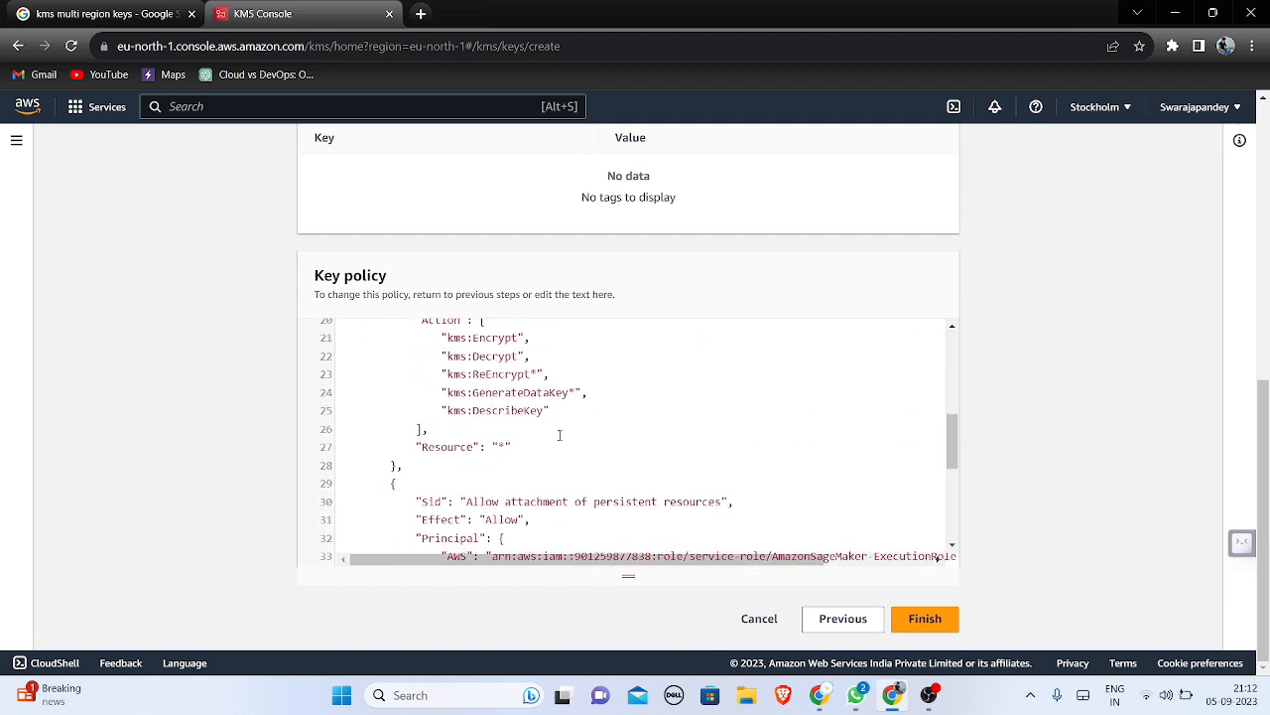
scroll(486, 484, down, 6)
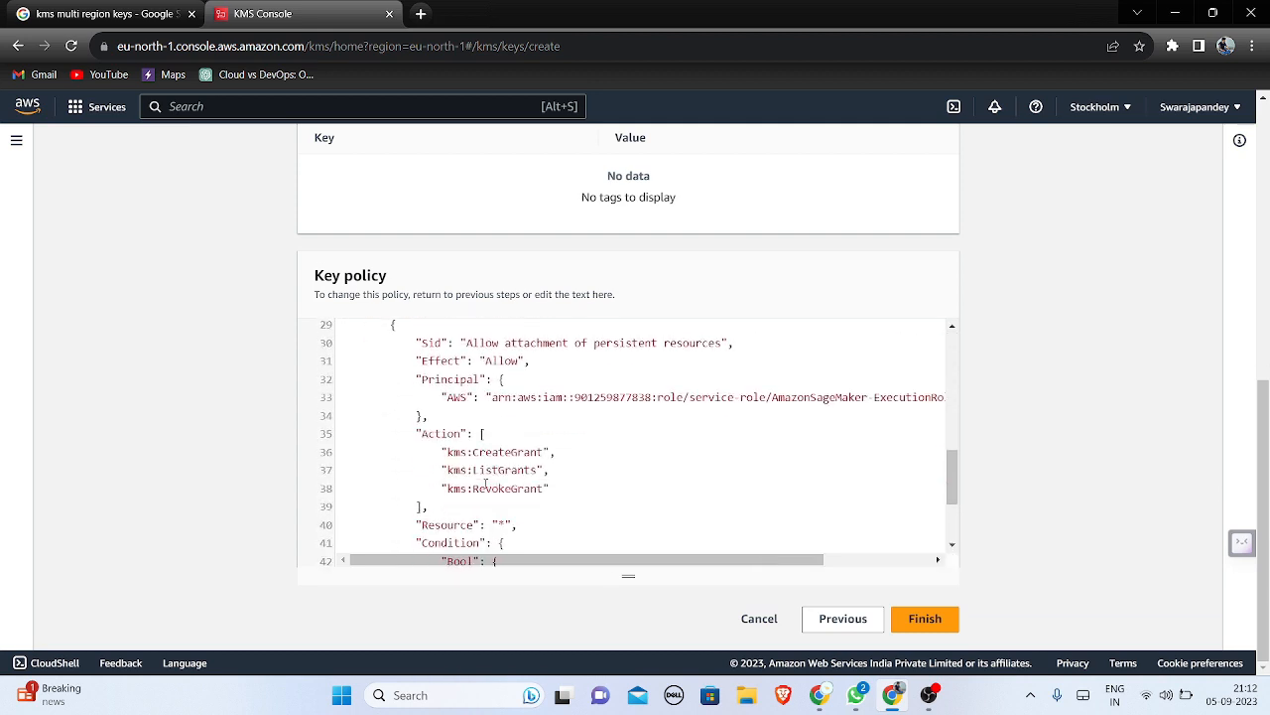
scroll(494, 453, up, 4)
scroll(494, 453, up, 7)
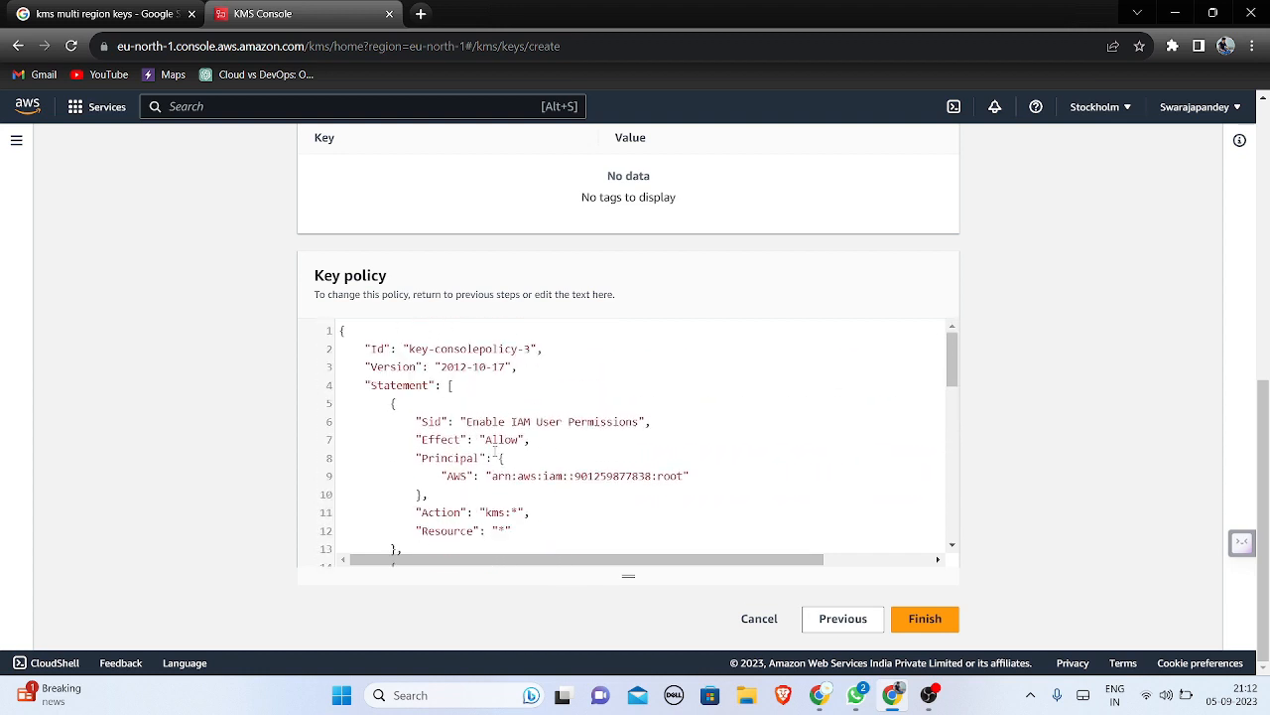
- Recheck the selected role in the key usage permissions, and go through the key policy again on the review page
click(842, 618)
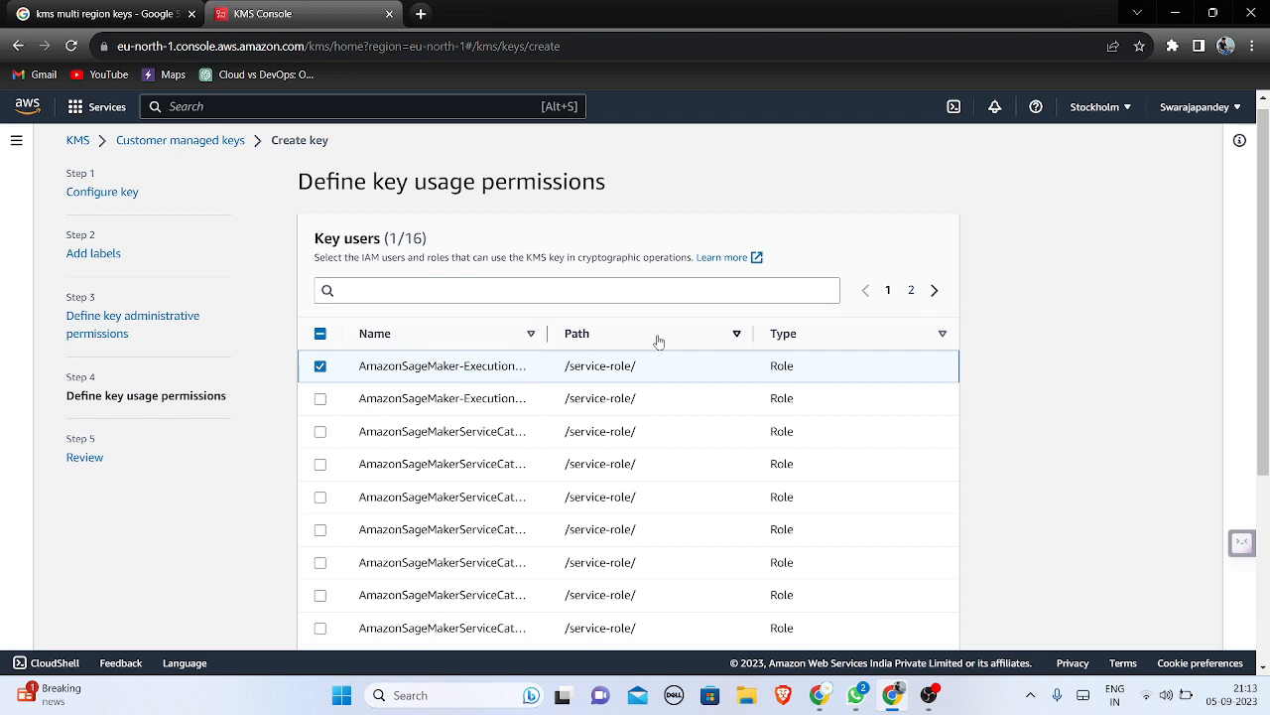
scroll(656, 340, down, 3)
click(925, 619)
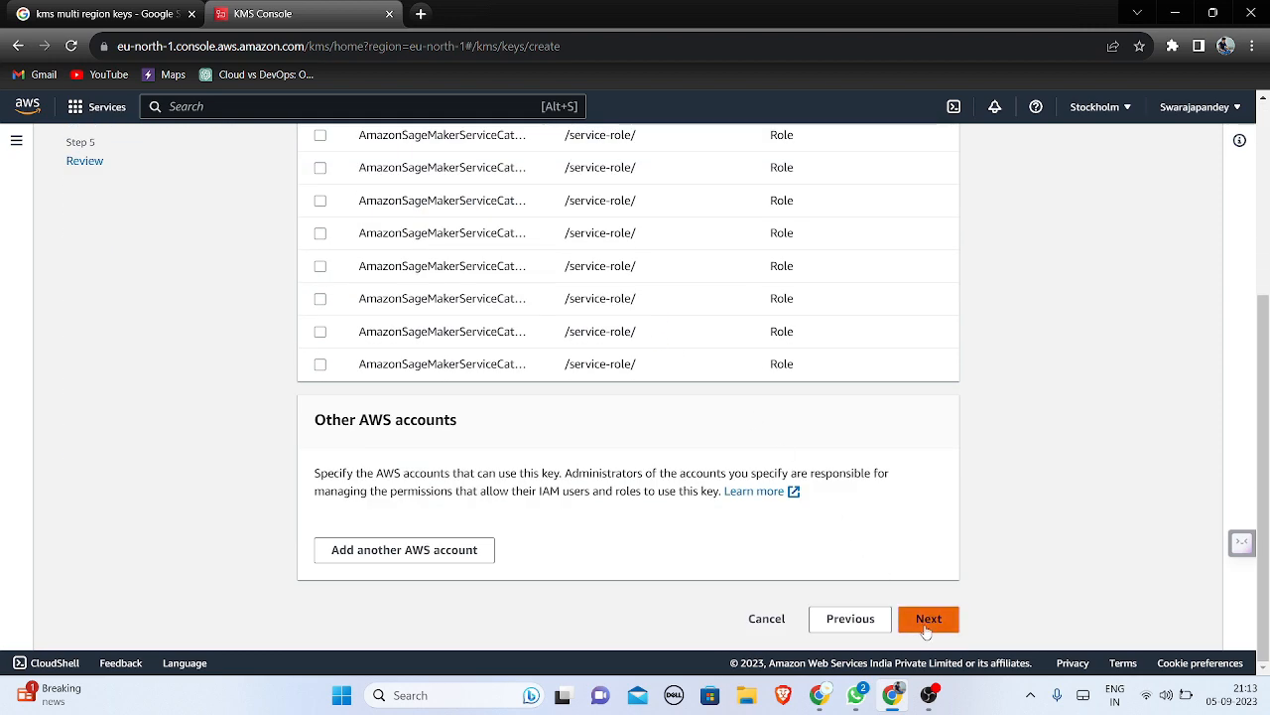
scroll(685, 505, down, 10)
scroll(652, 421, down, 10)
scroll(652, 422, up, 10)
scroll(652, 422, down, 10)
scroll(652, 422, up, 20)
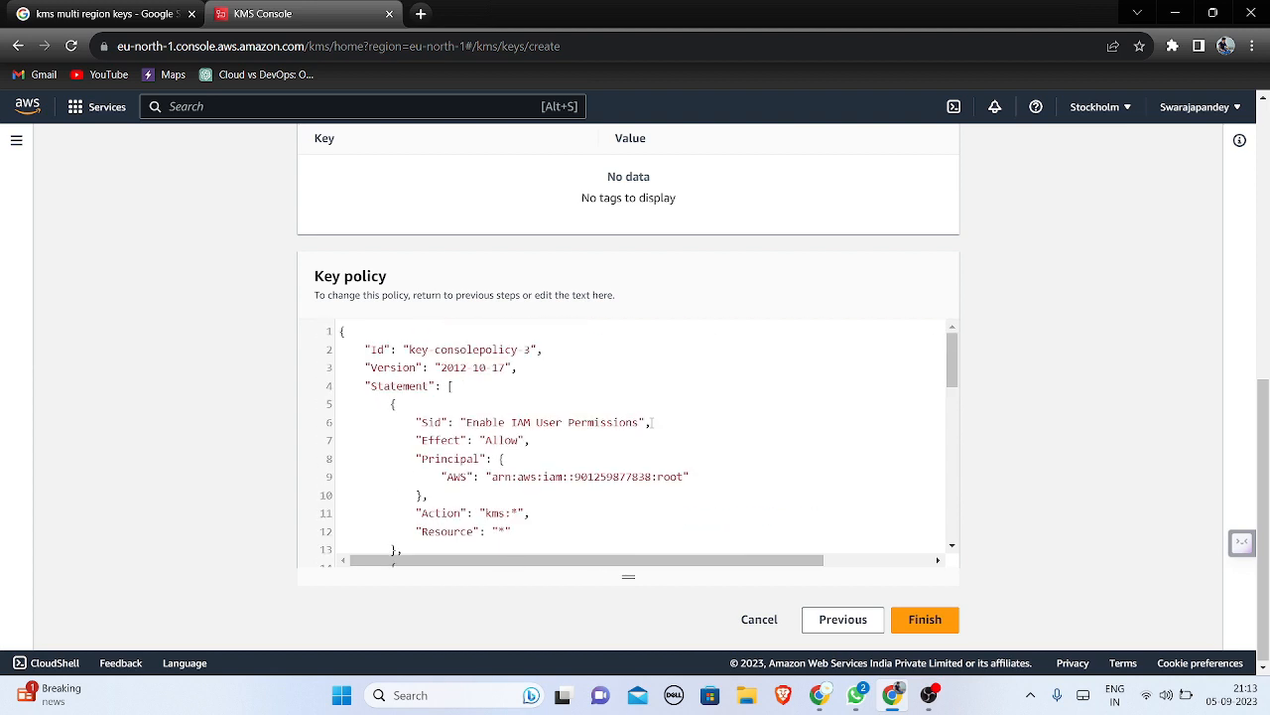
scroll(727, 488, down, 10)
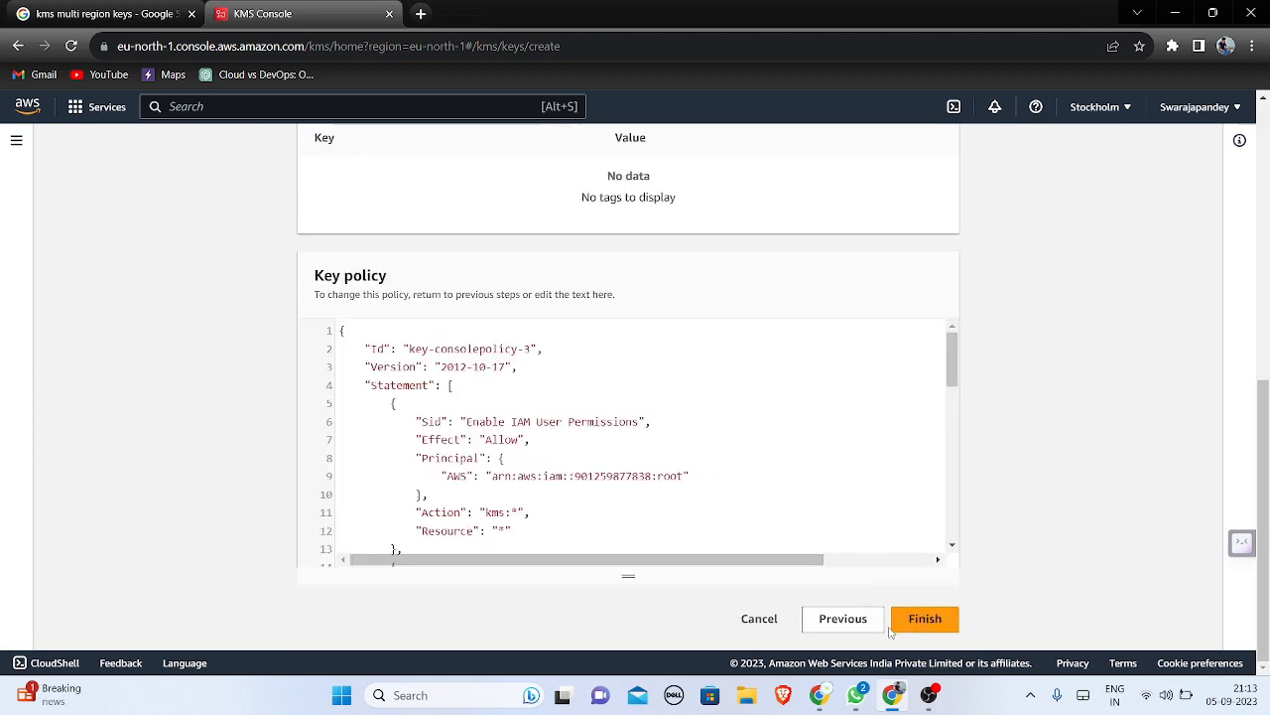
- Return to the key usage permissions, deselect the AmazonSageMaker-Execution role, and finish creating the DEMO key without key users
click(843, 618)
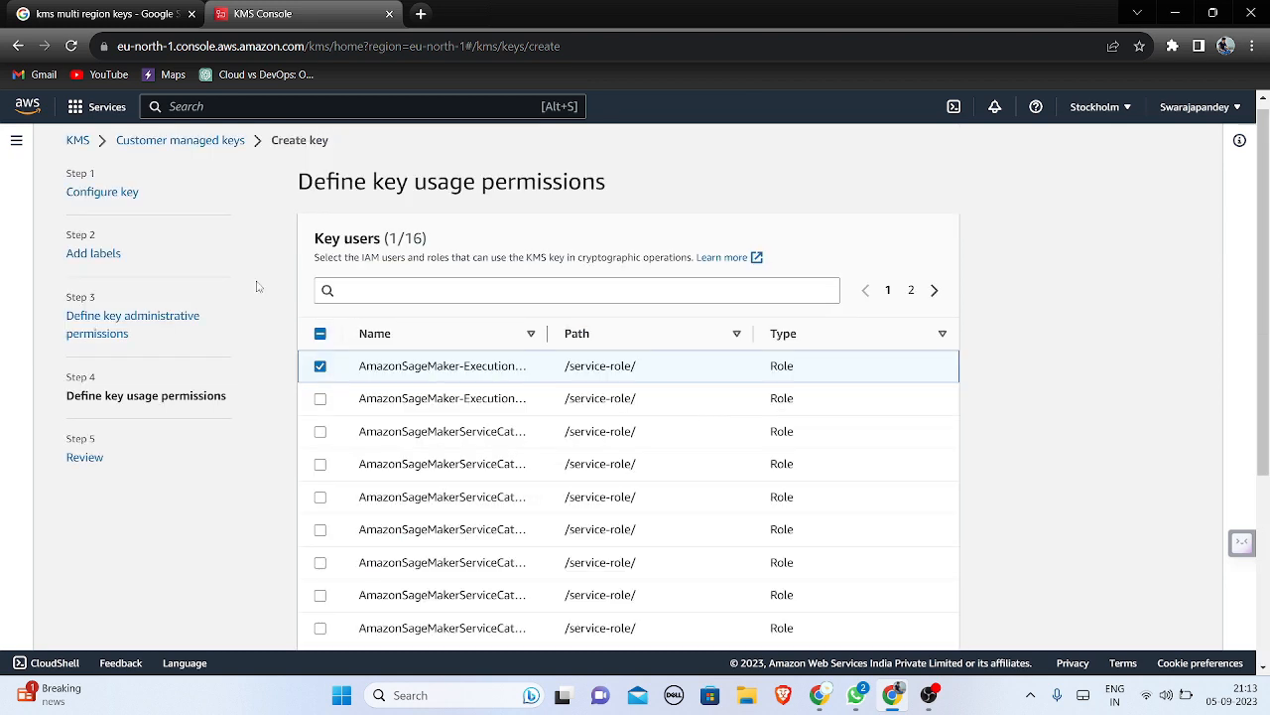
click(320, 366)
scroll(320, 369, down, 1)
scroll(320, 367, up, 2)
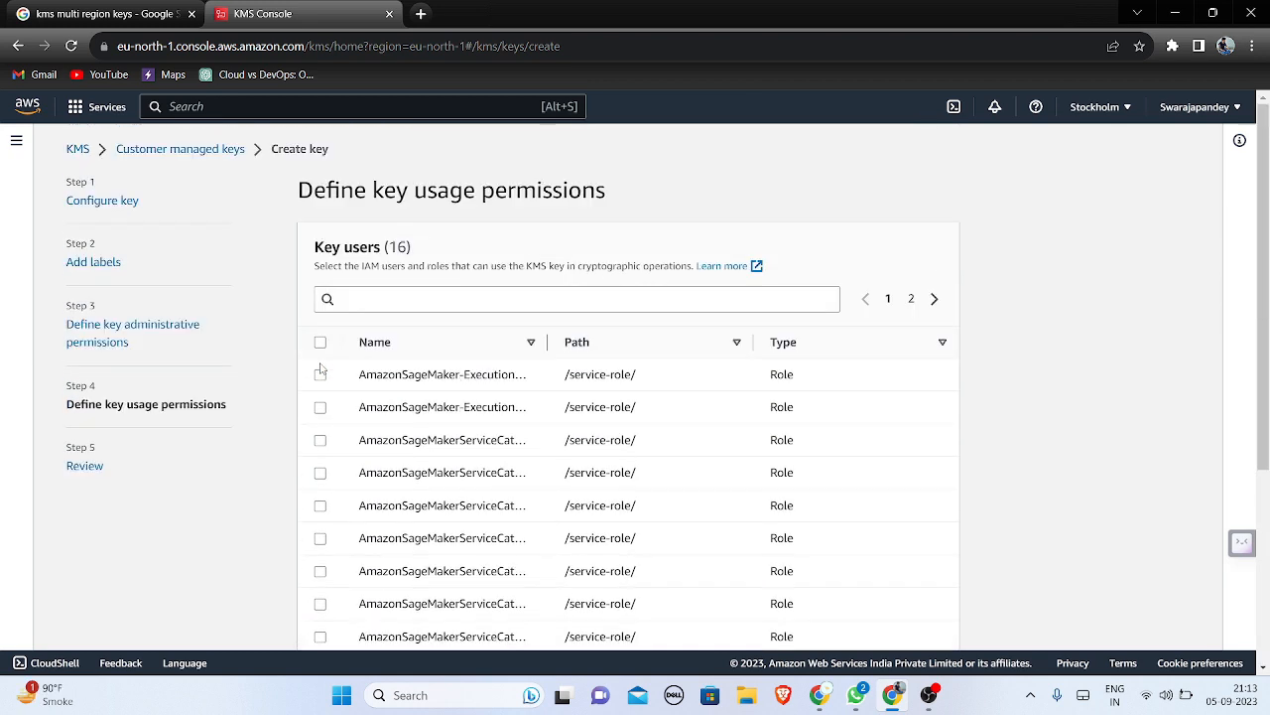
scroll(854, 371, down, 4)
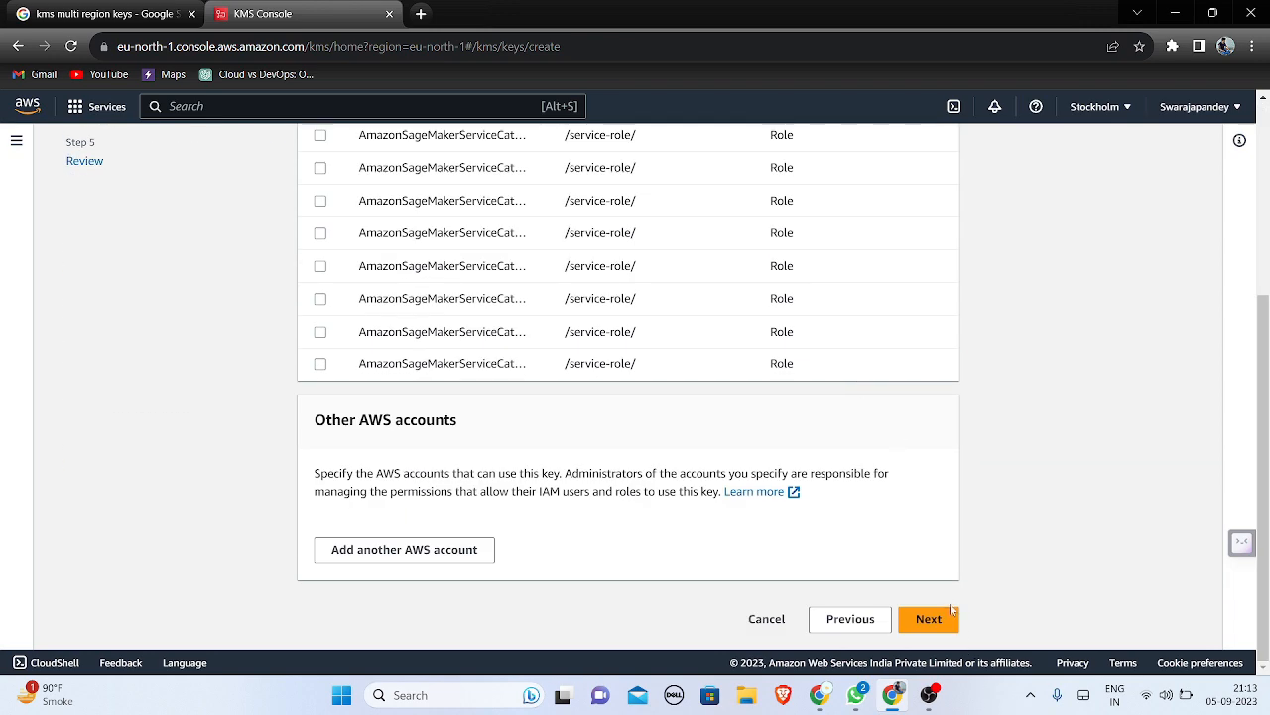
click(917, 618)
scroll(890, 619, down, 6)
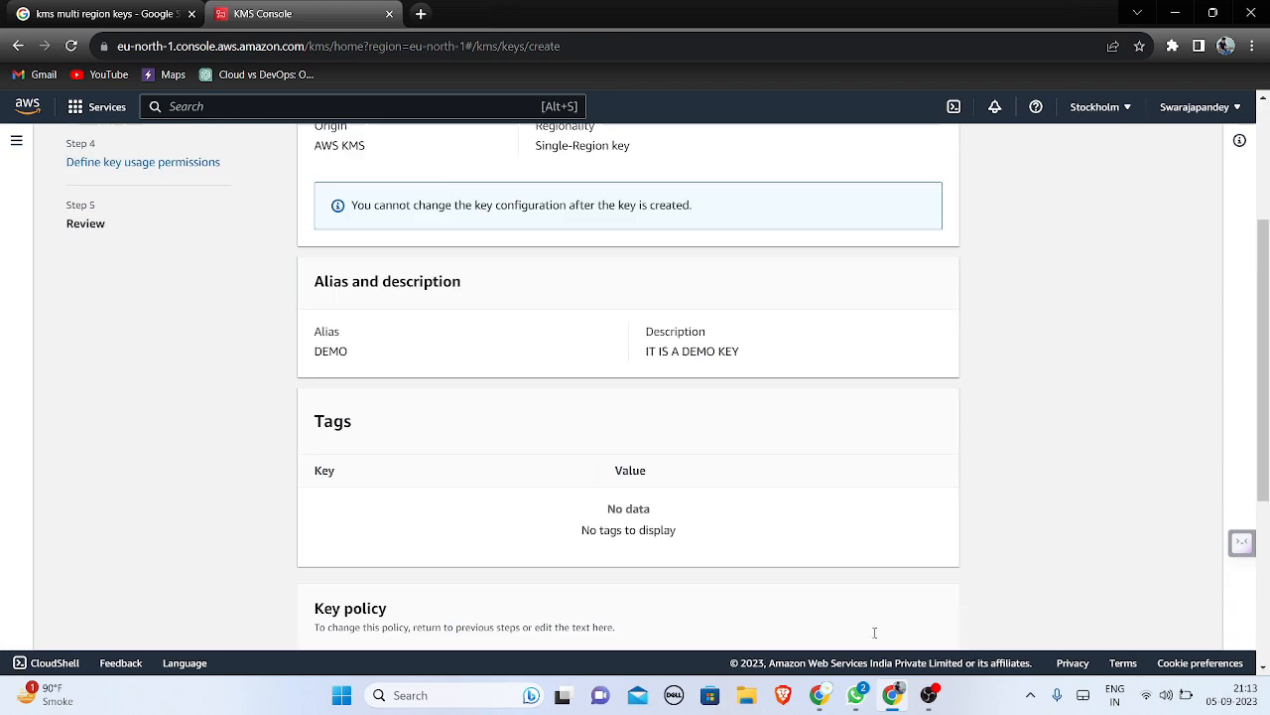
click(915, 618)
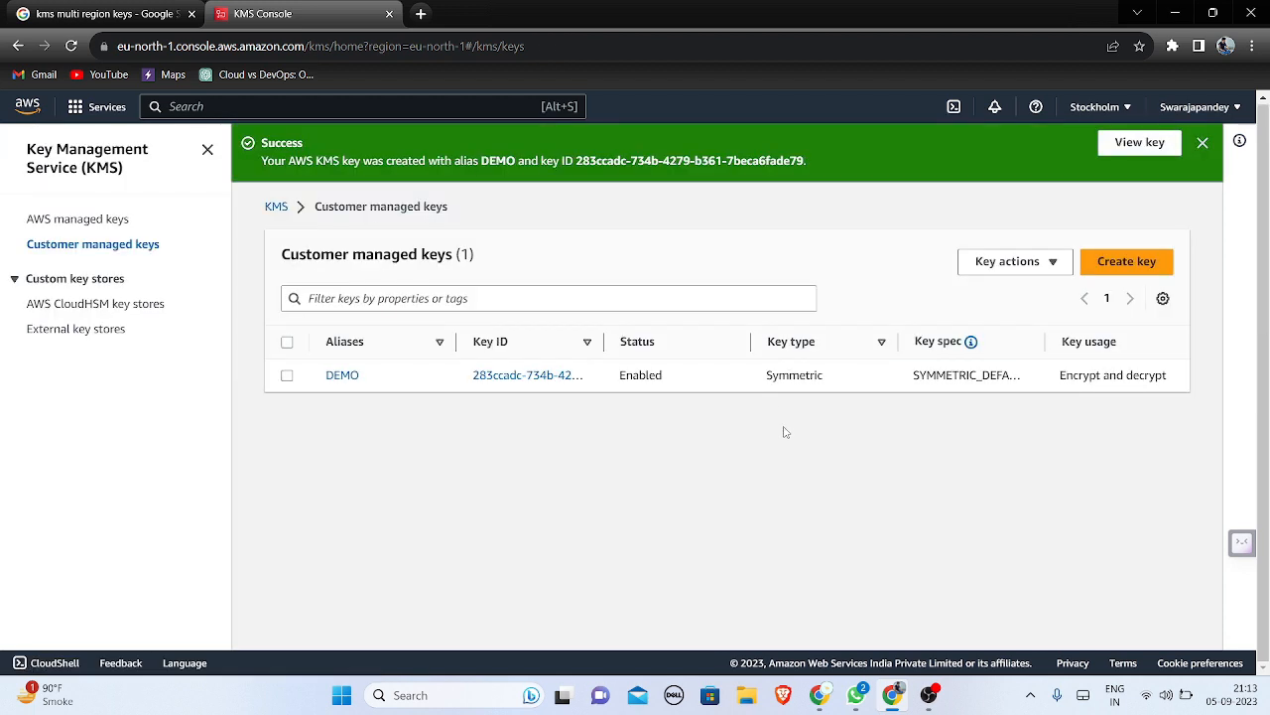
- Check the display preferences of the customer managed keys list without changing them, and open the details of the DEMO key
click(1162, 300)
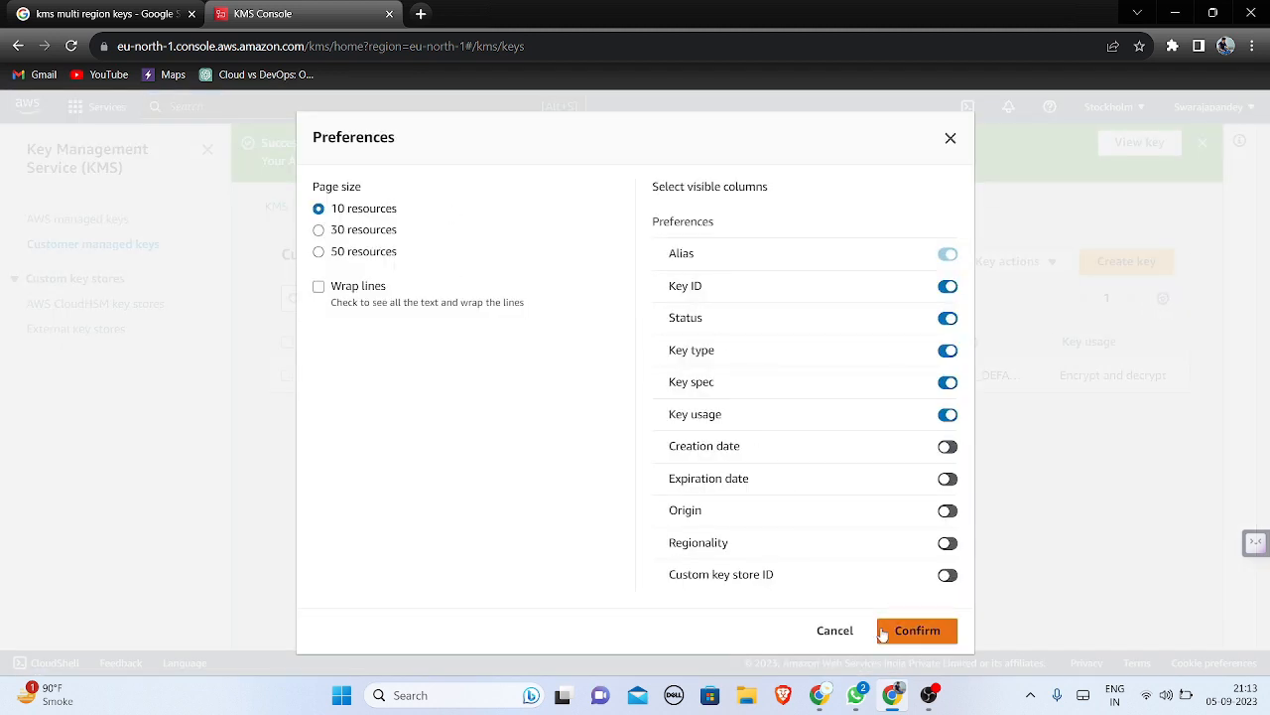
click(951, 138)
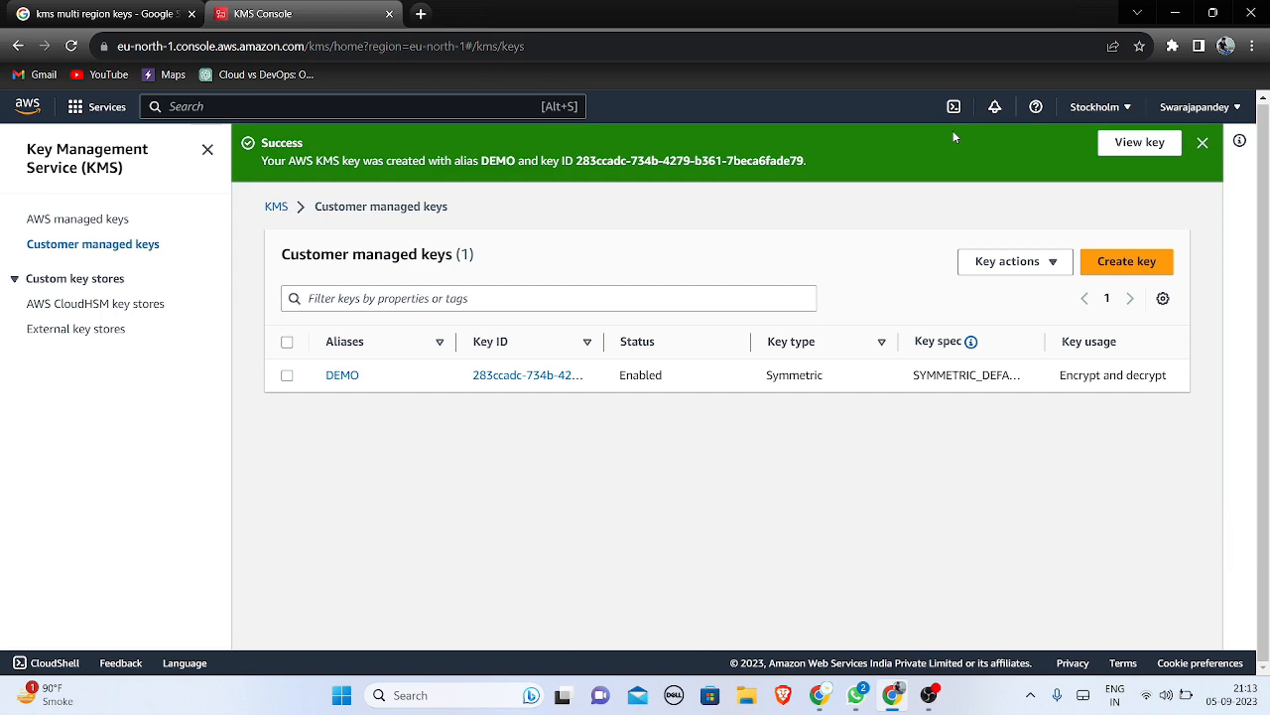
click(1136, 154)
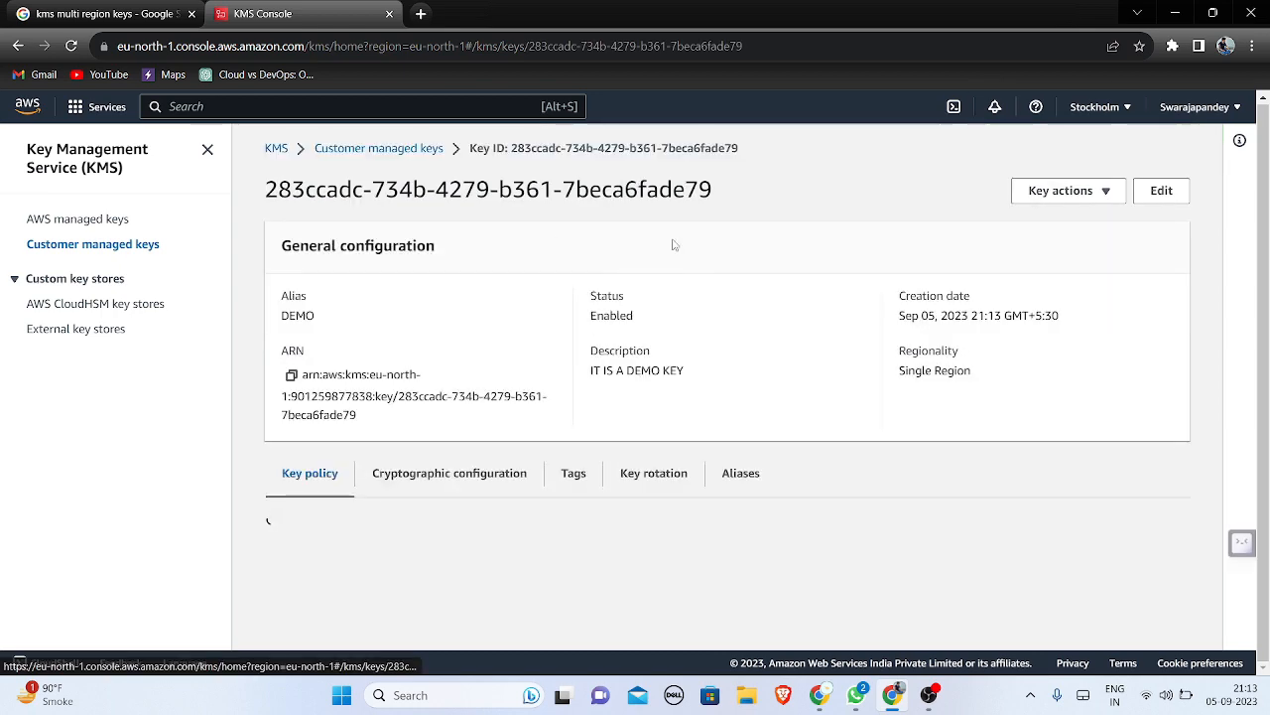
- Examine the DEMO key's policy in policy view and default view, including its key administrators, key deletion, key users and other AWS accounts
scroll(452, 415, down, 4)
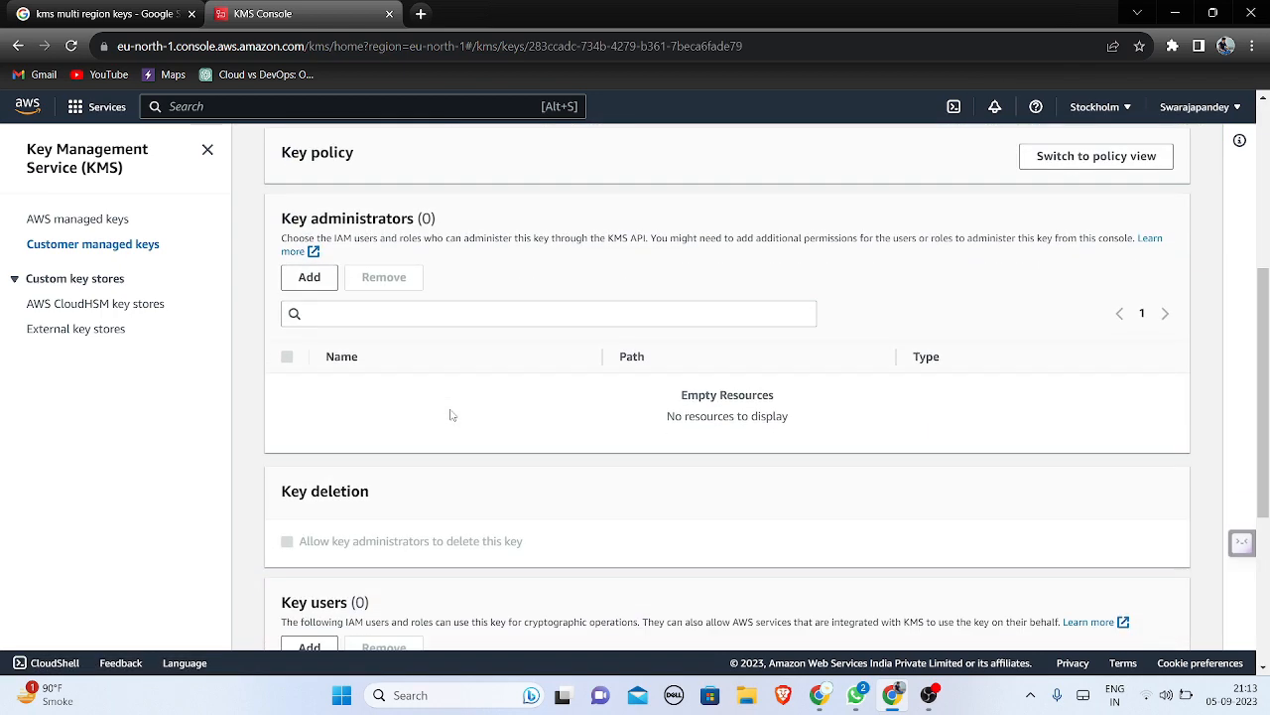
click(1161, 153)
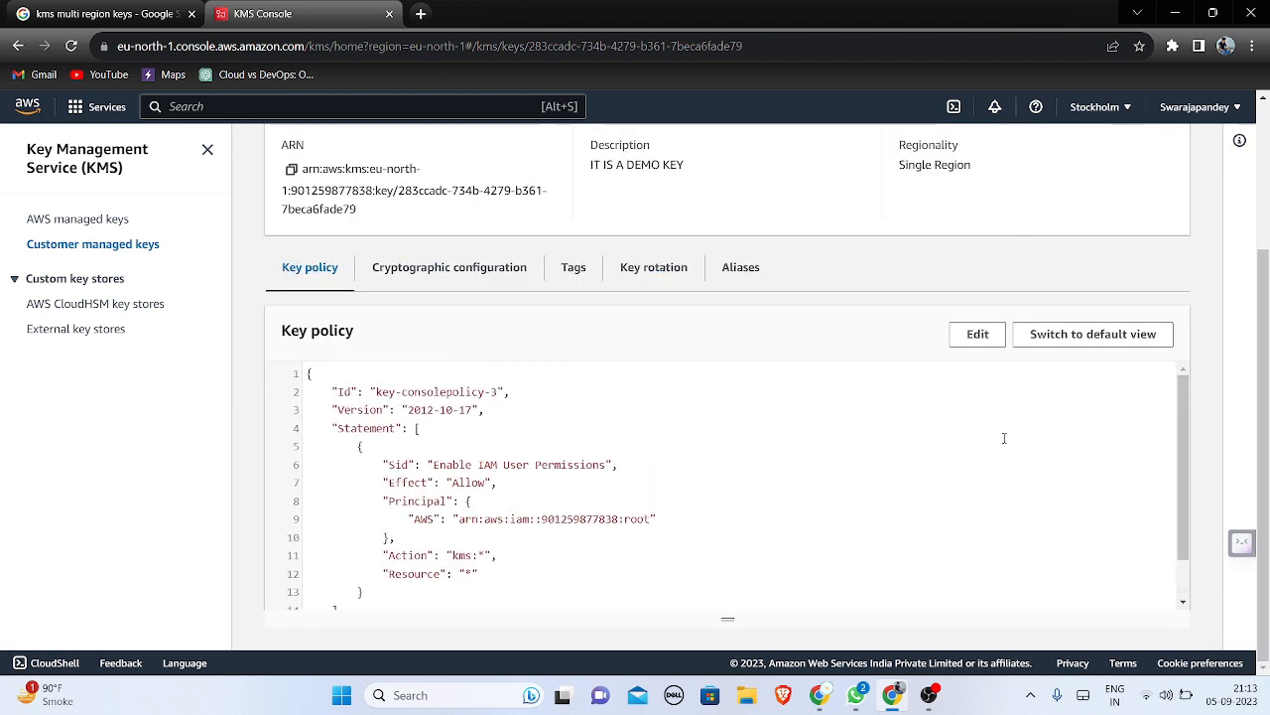
click(1095, 335)
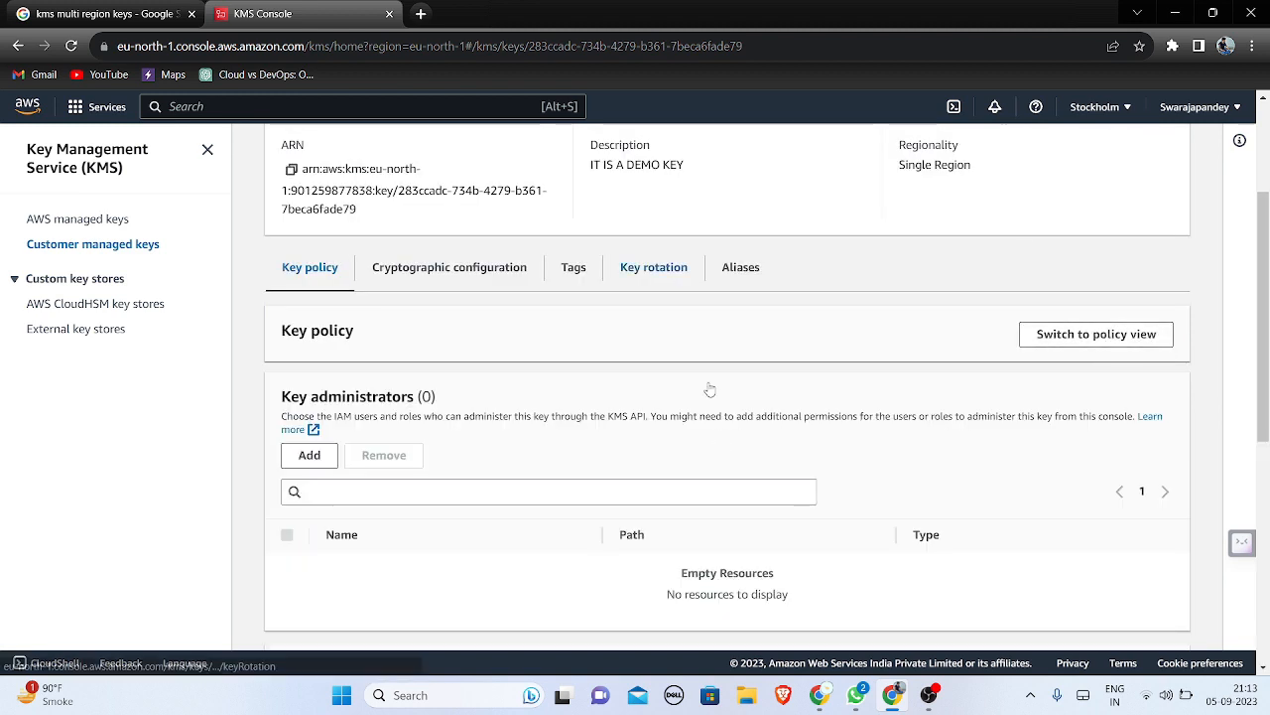
scroll(711, 389, down, 4)
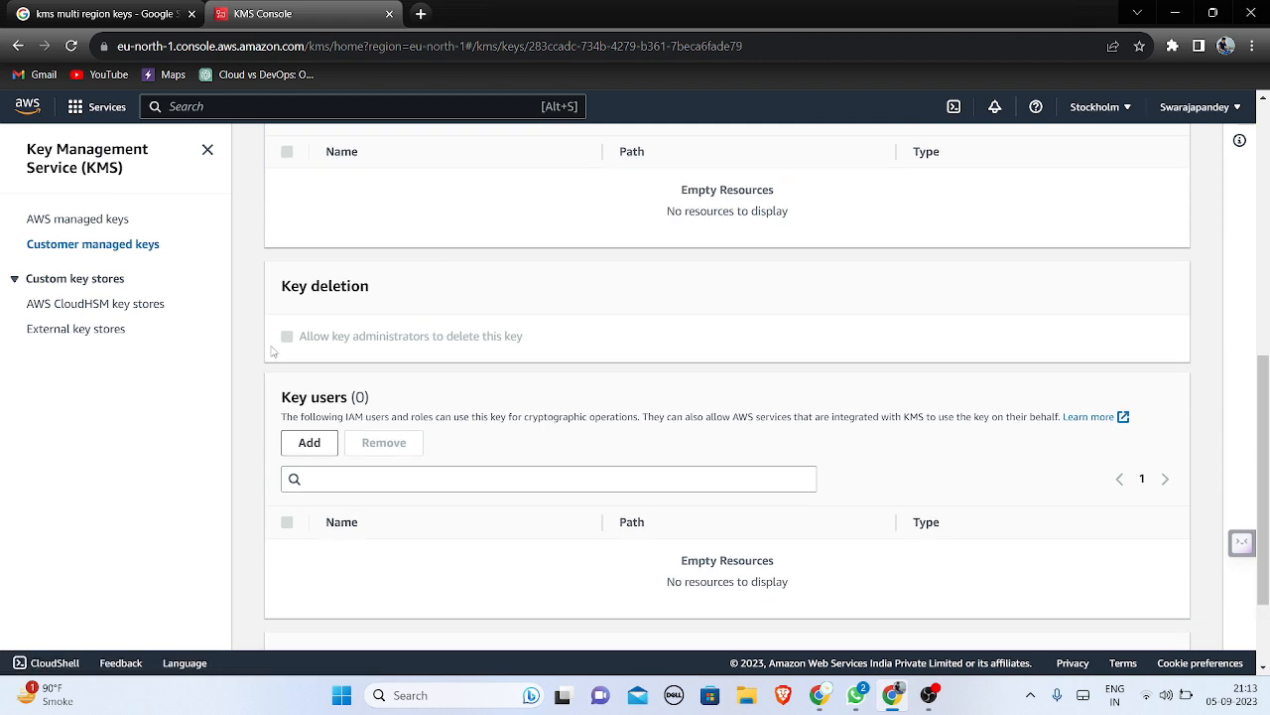
scroll(288, 382, up, 1)
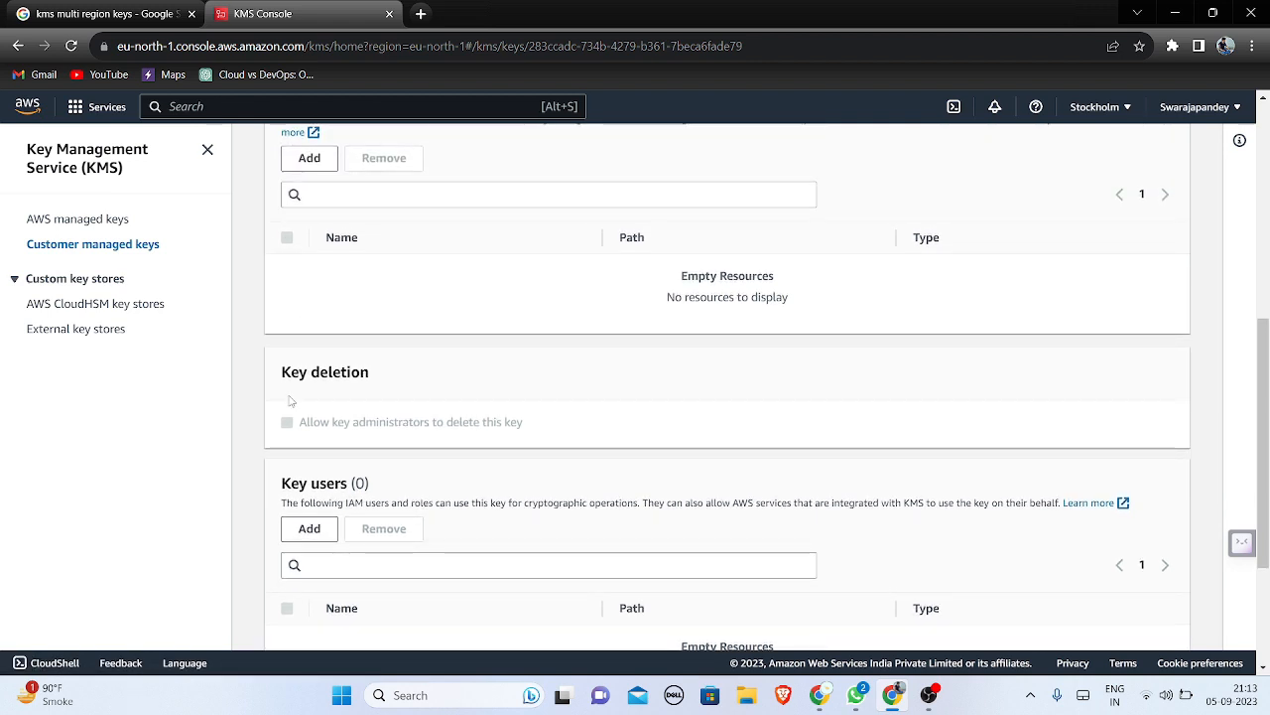
scroll(291, 401, down, 2)
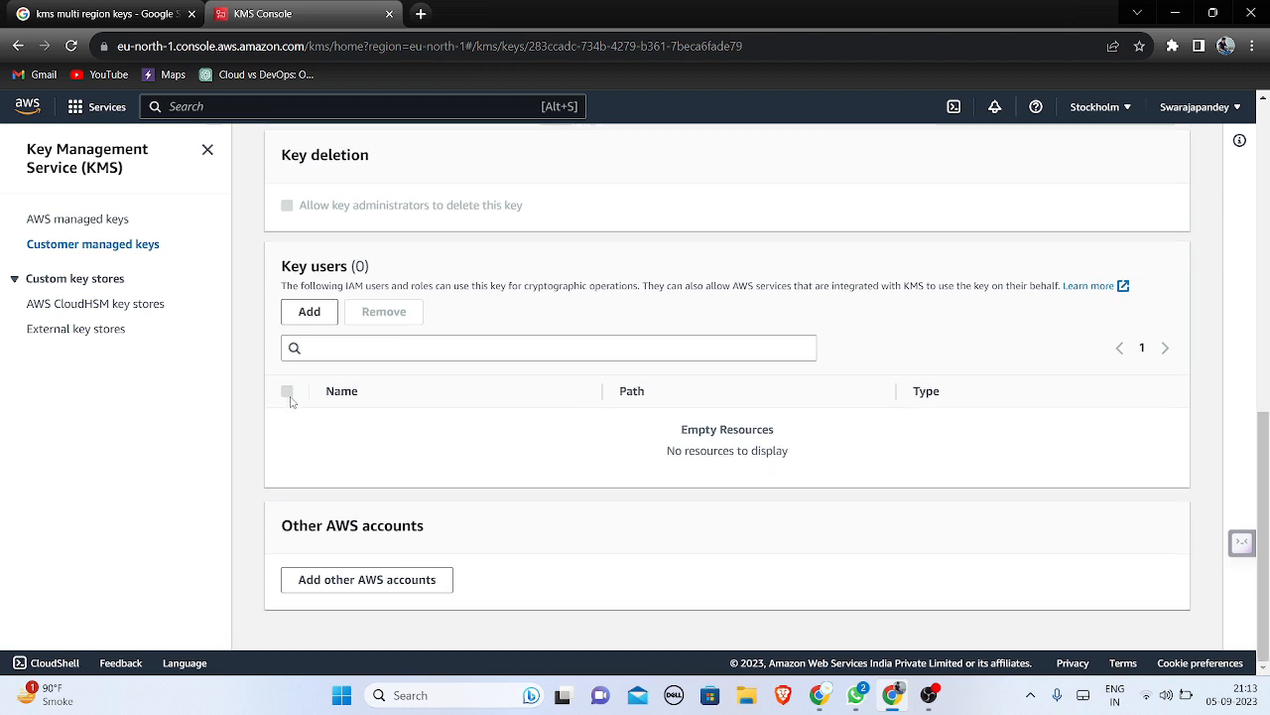
scroll(302, 413, up, 8)
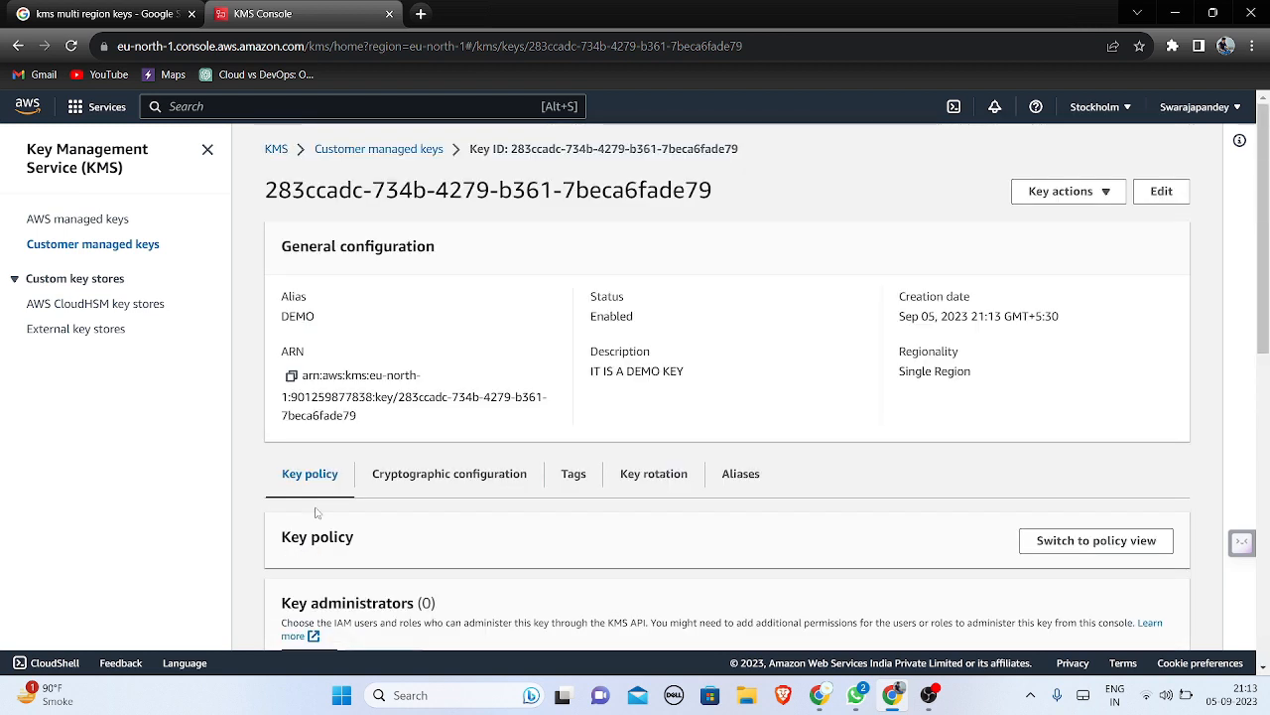